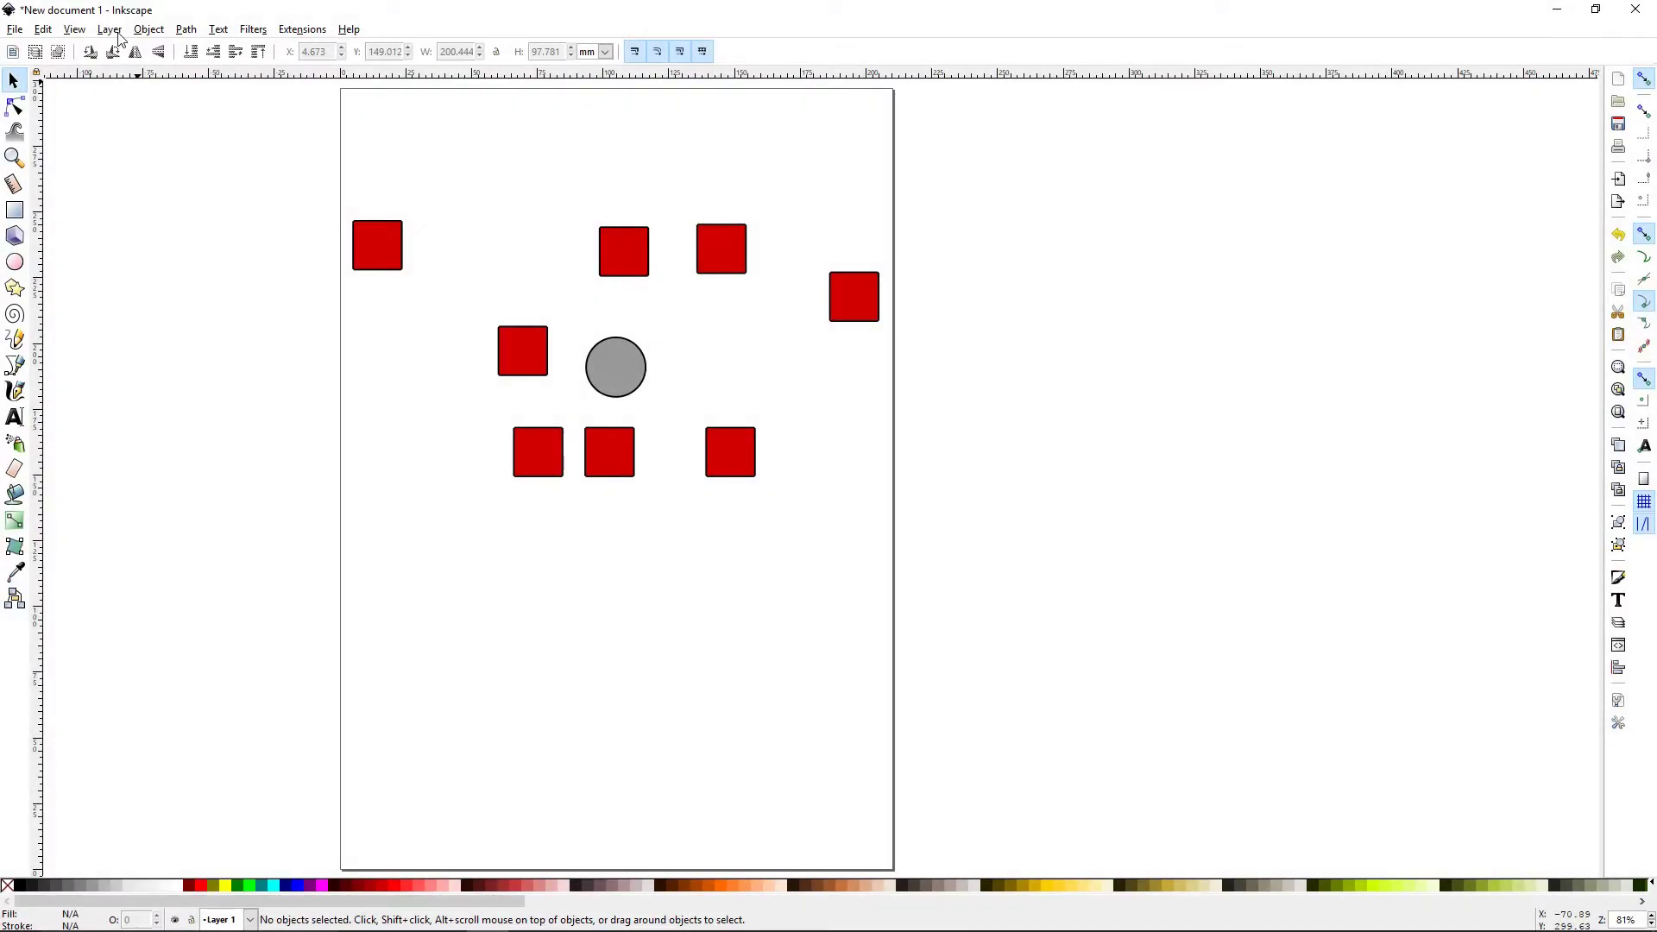
- Open the Object menu to reach the Arrange command
left_click(149, 29)
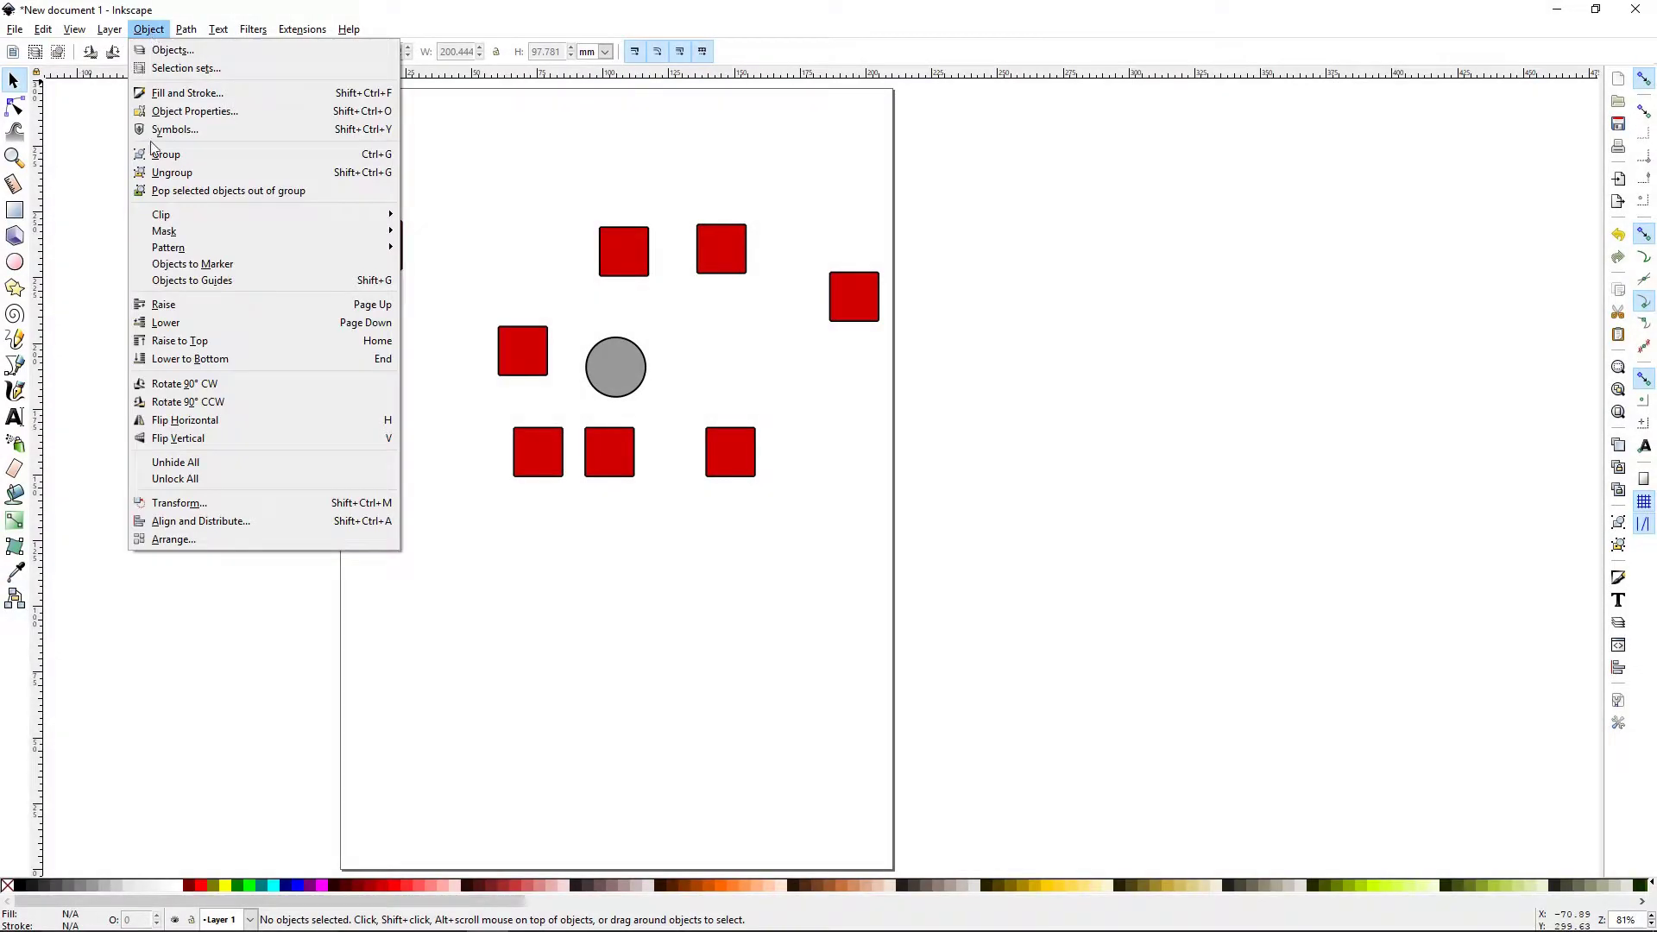
- Open the Arrange dialog, widen its docked panel, and rubber-band select all nine shapes
left_click(202, 541)
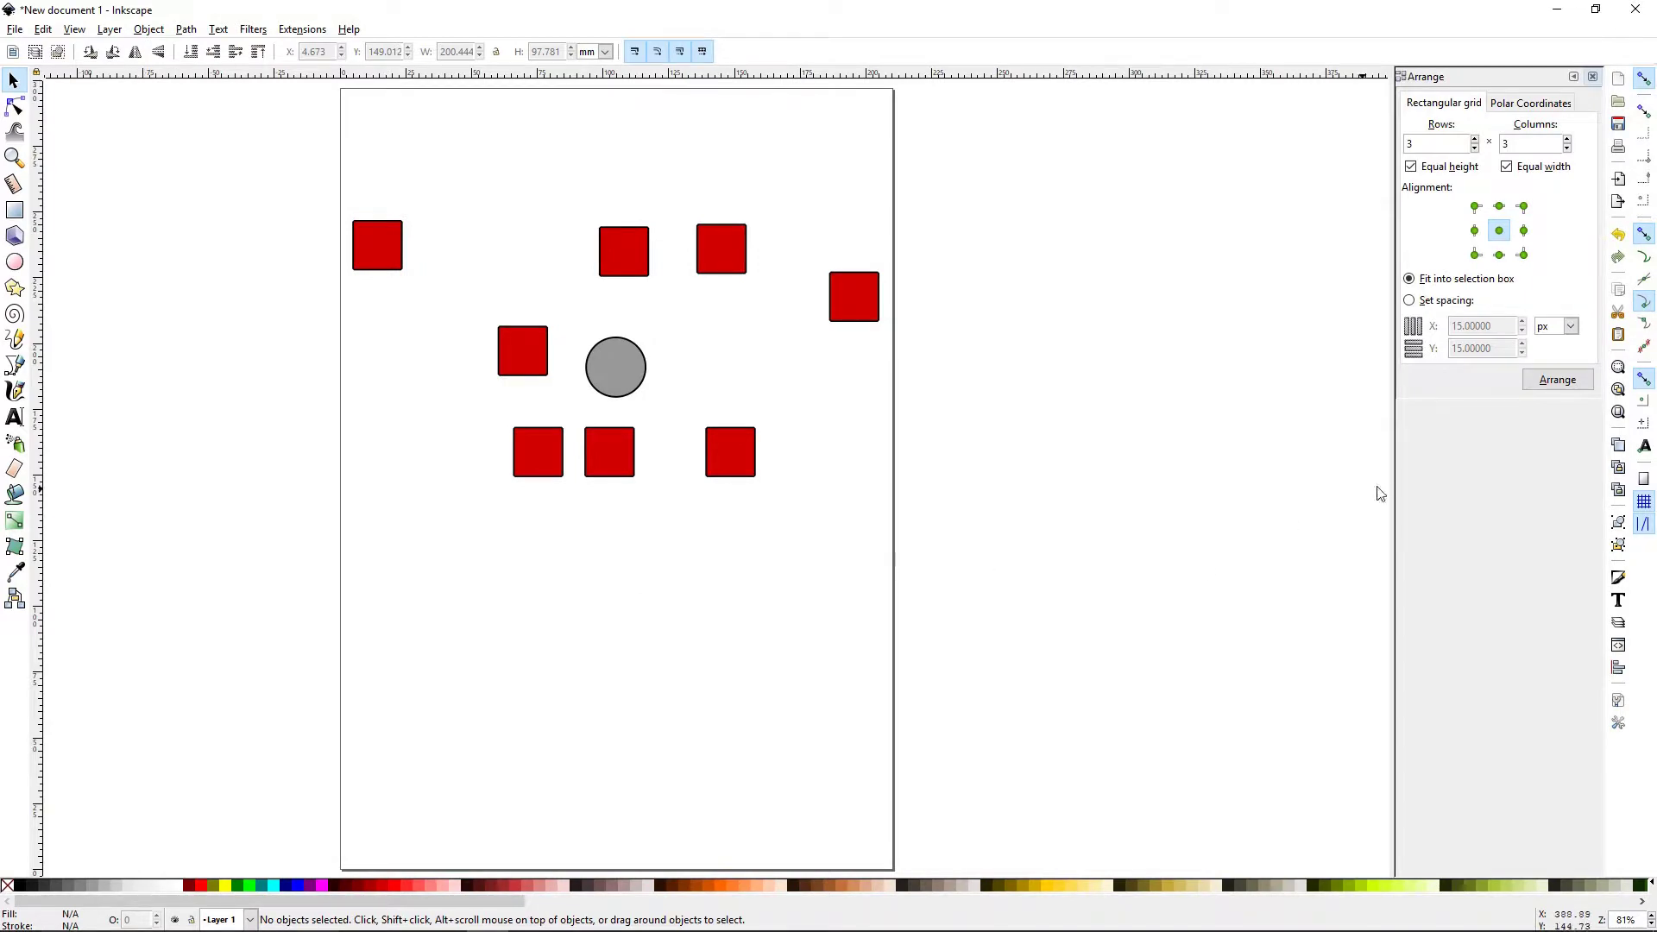
left_click_drag(1396, 492, 1120, 463)
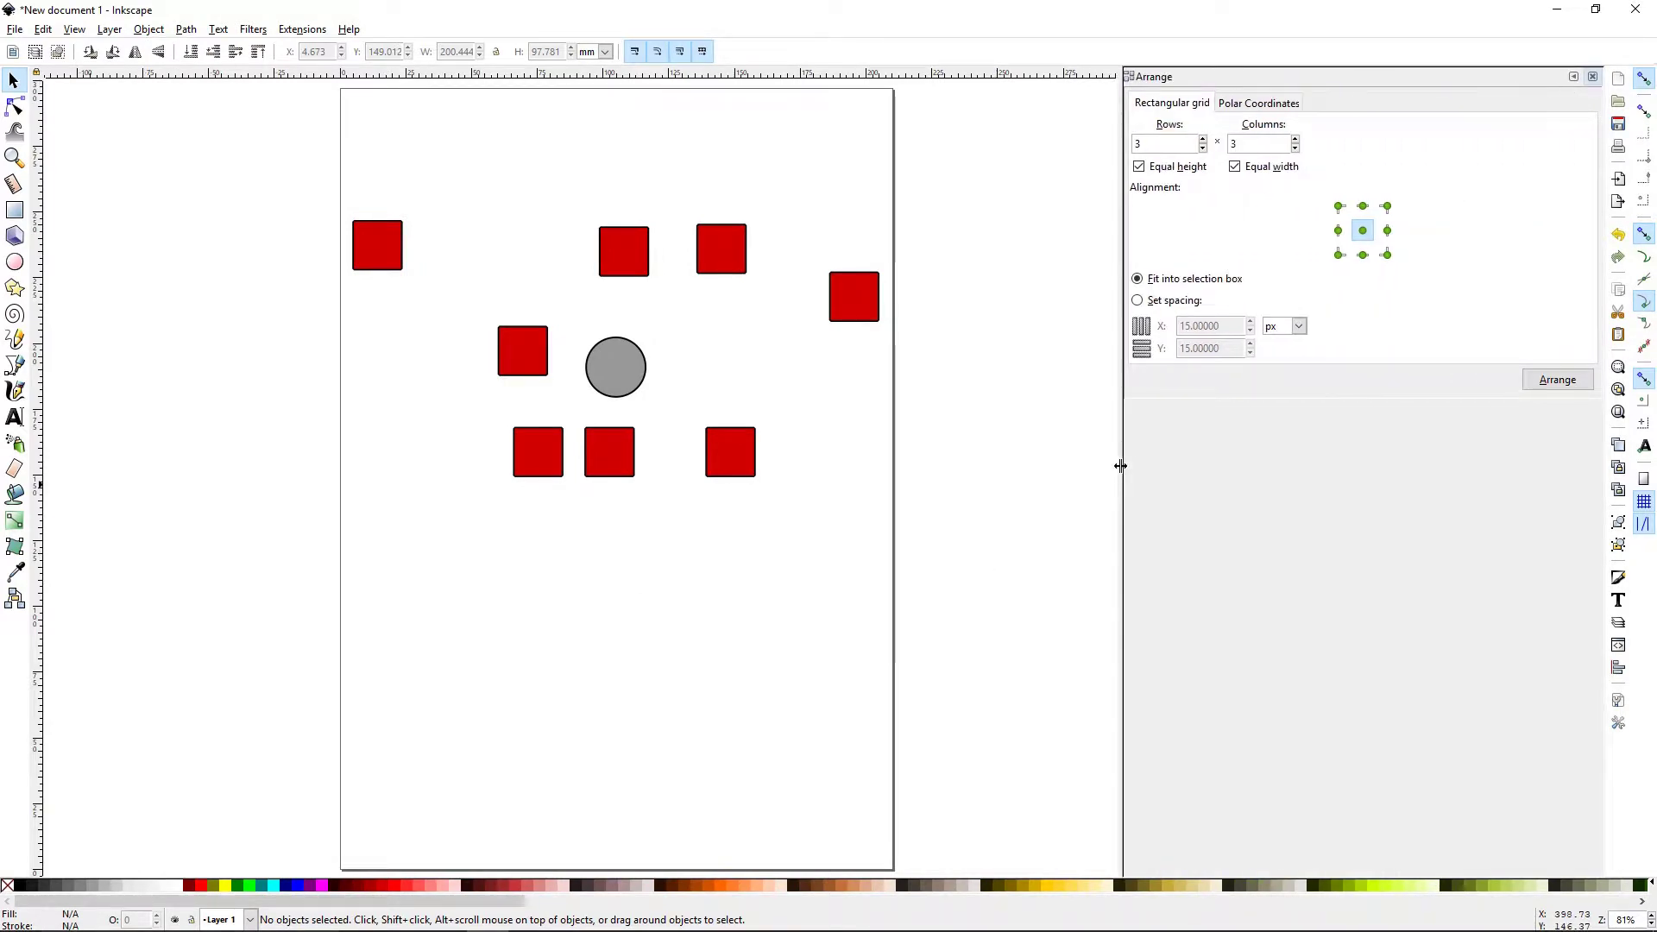
left_click_drag(183, 128, 961, 547)
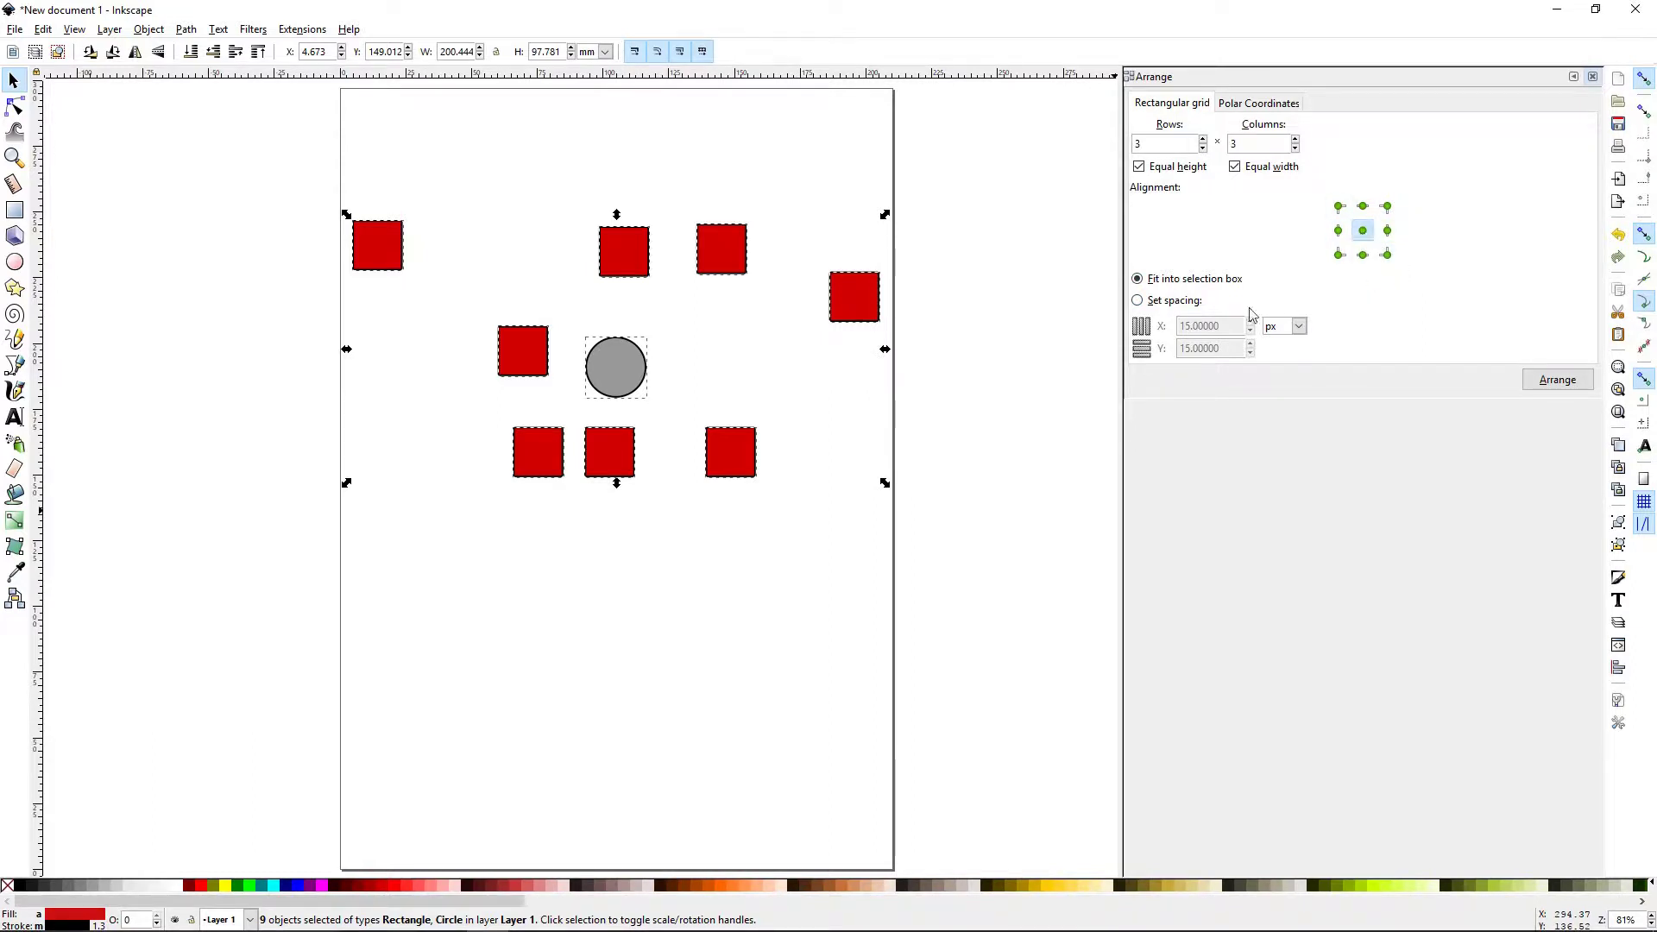
- Try a 3×3 grid arrangement with fixed 15 px spacing, then deselect
left_click(1155, 304)
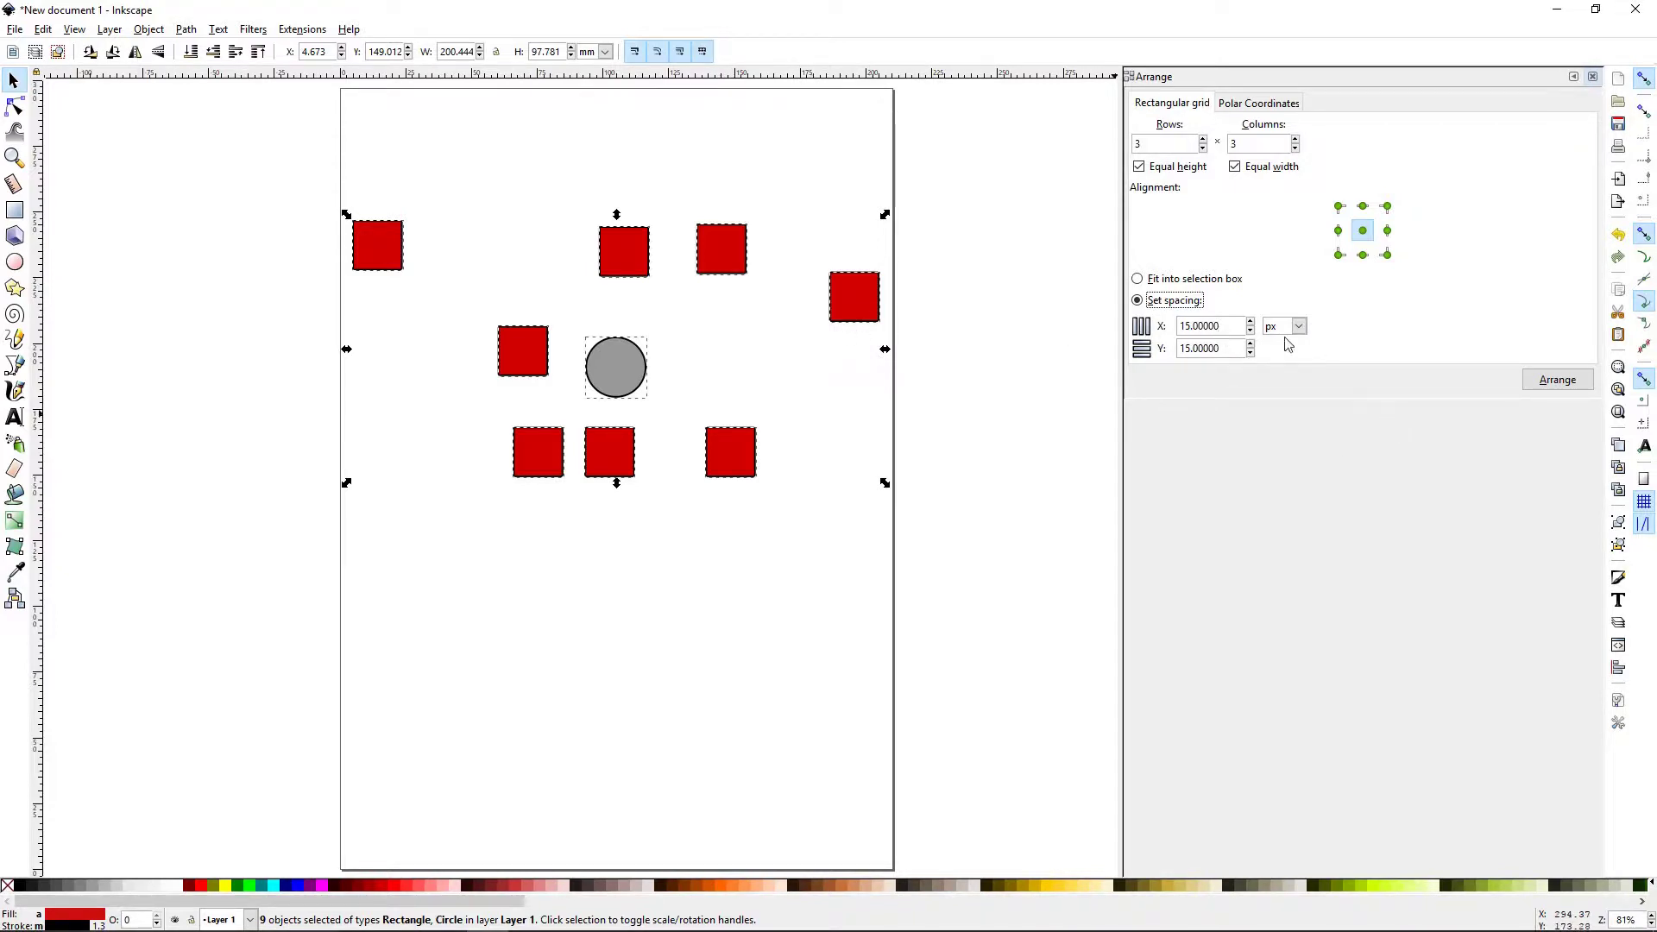
left_click(1559, 381)
left_click(707, 364)
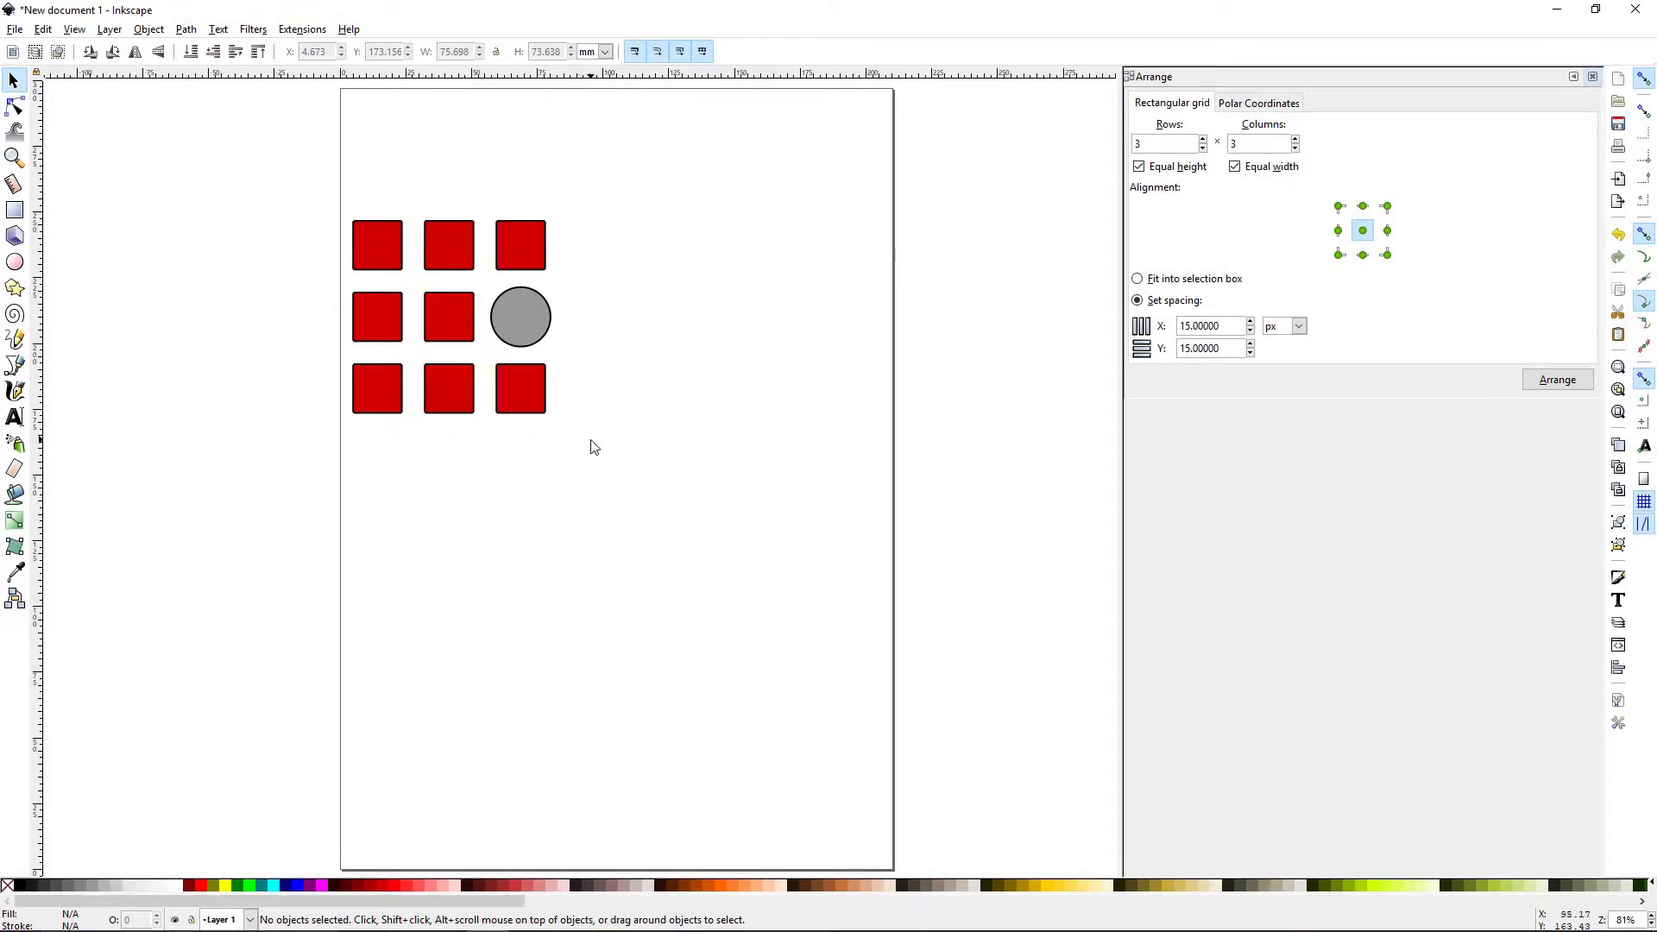
- Undo the grid, reselect all shapes, and switch the grid to Fit into selection box
key("ctrl+z")
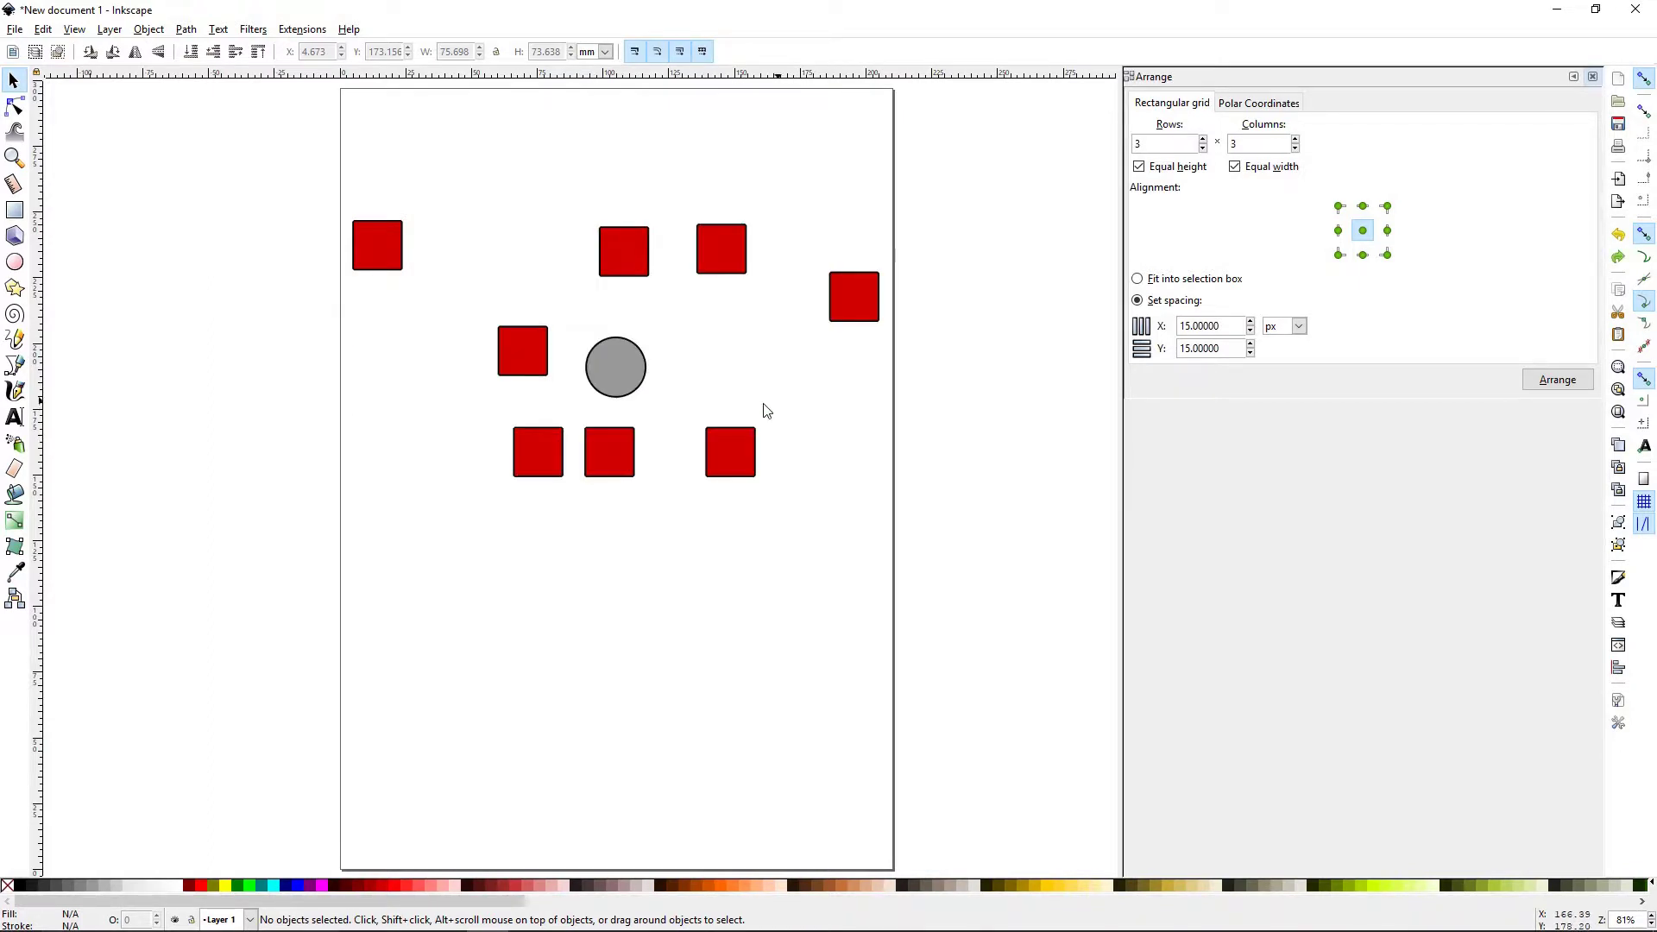
left_click_drag(223, 156, 973, 531)
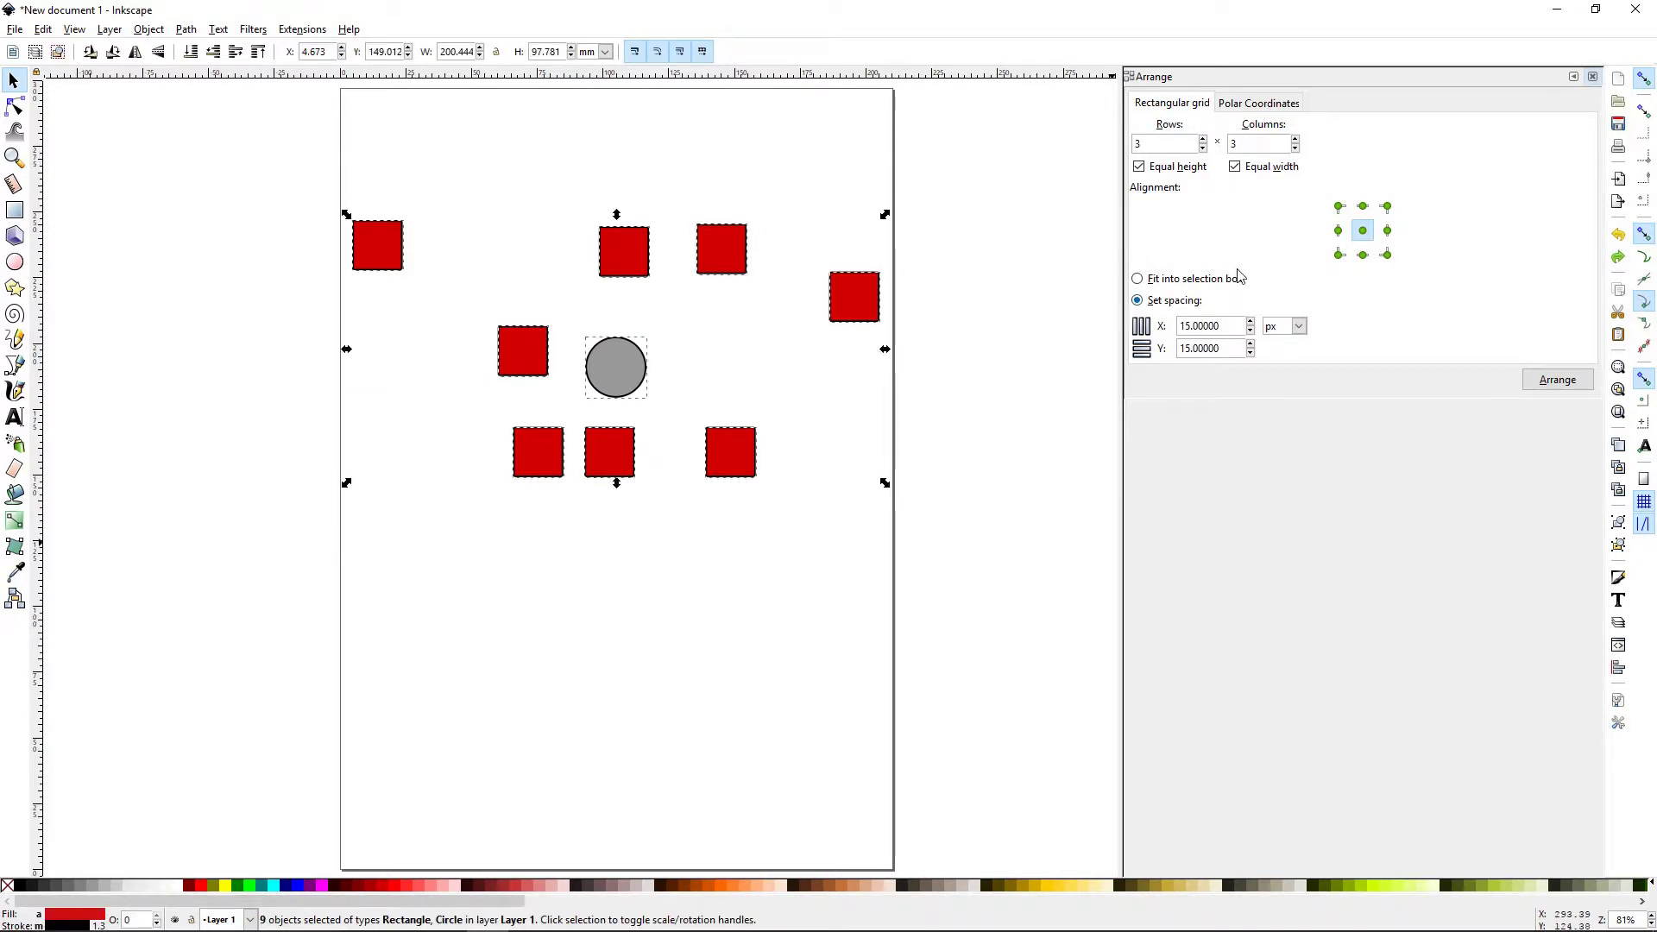
left_click(1140, 281)
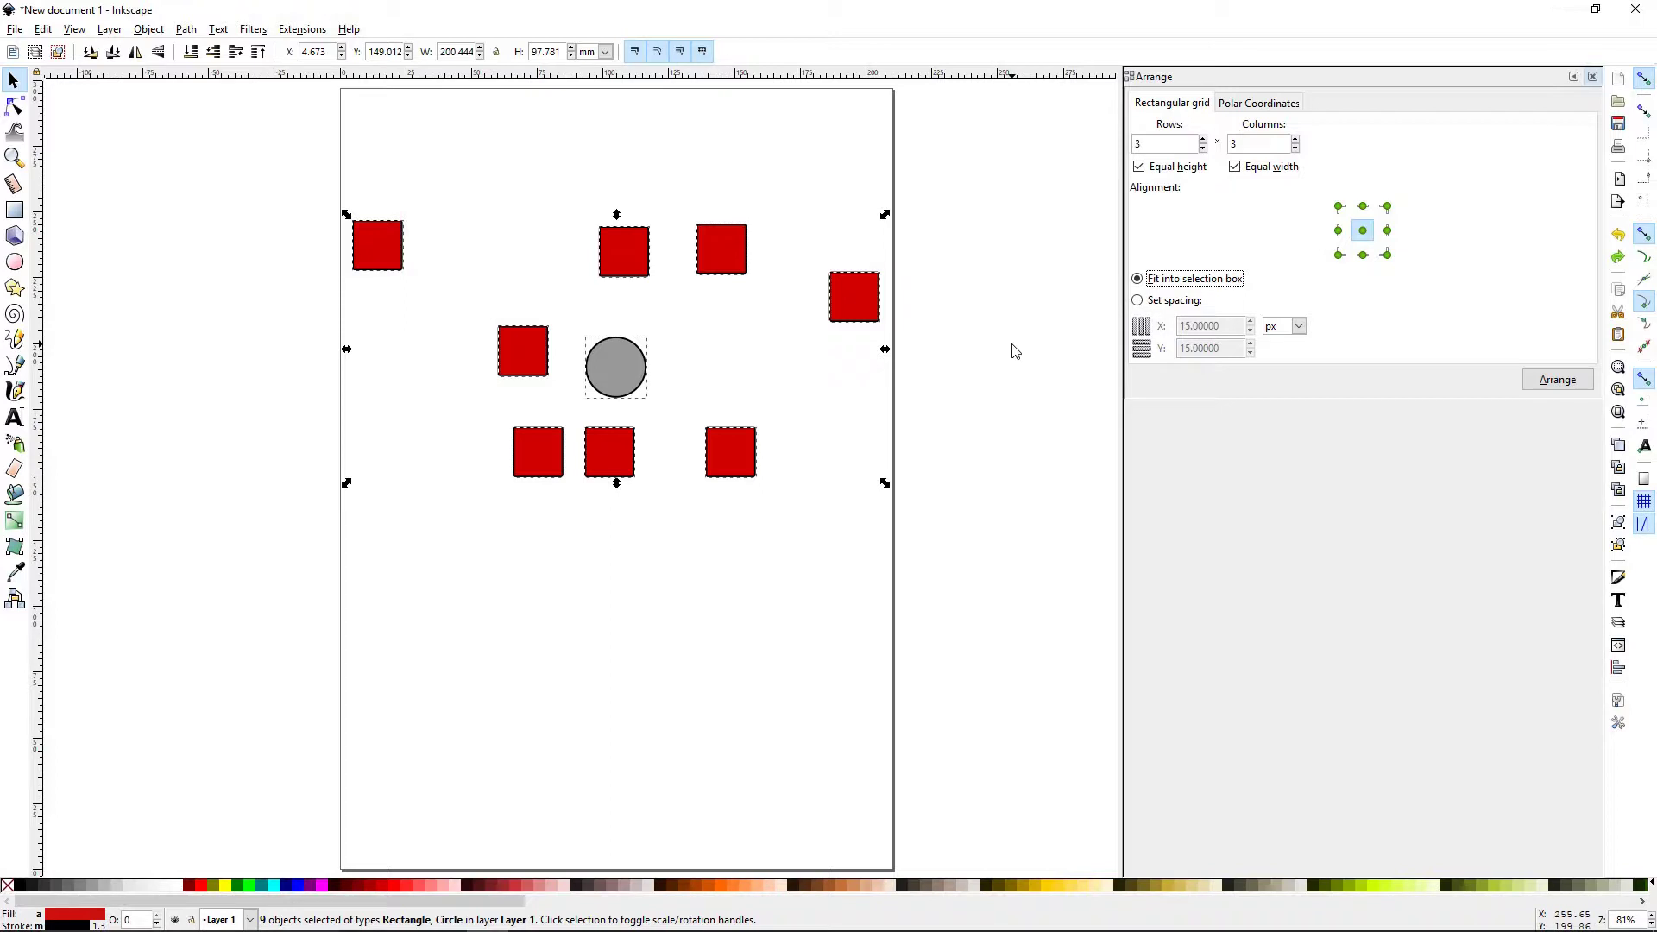
left_click(921, 285)
- Drag four squares outward: up, down, right, and one past the left page edge
left_click_drag(612, 262, 609, 171)
left_click_drag(733, 458, 736, 537)
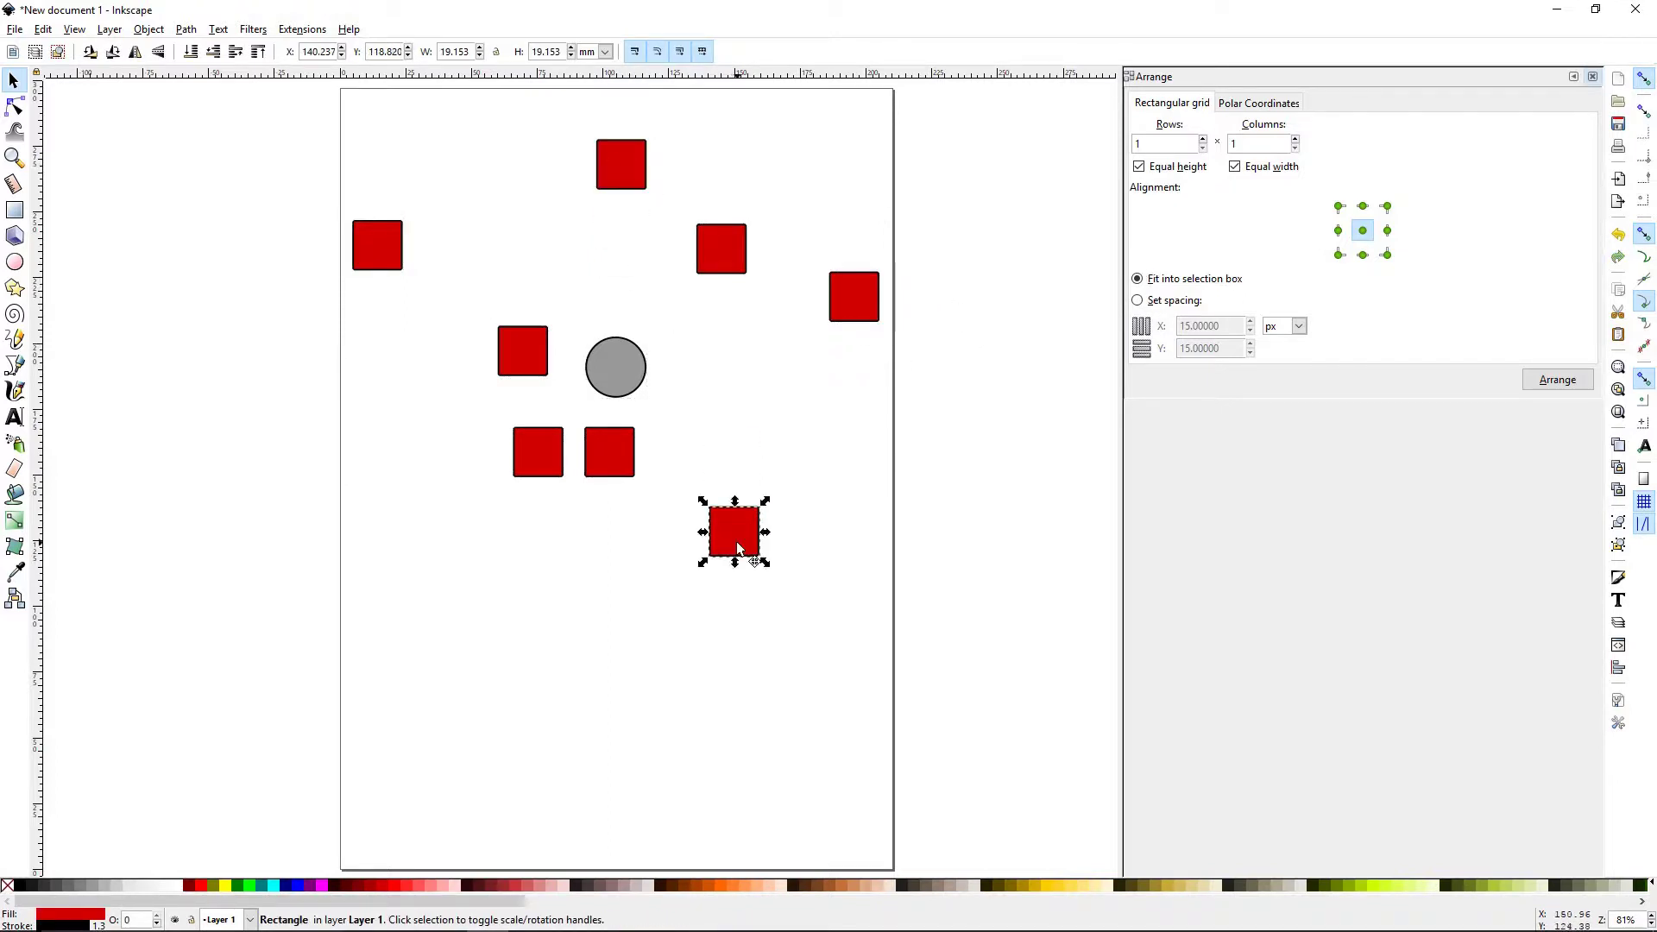
left_click_drag(854, 316, 894, 319)
left_click_drag(378, 259, 316, 290)
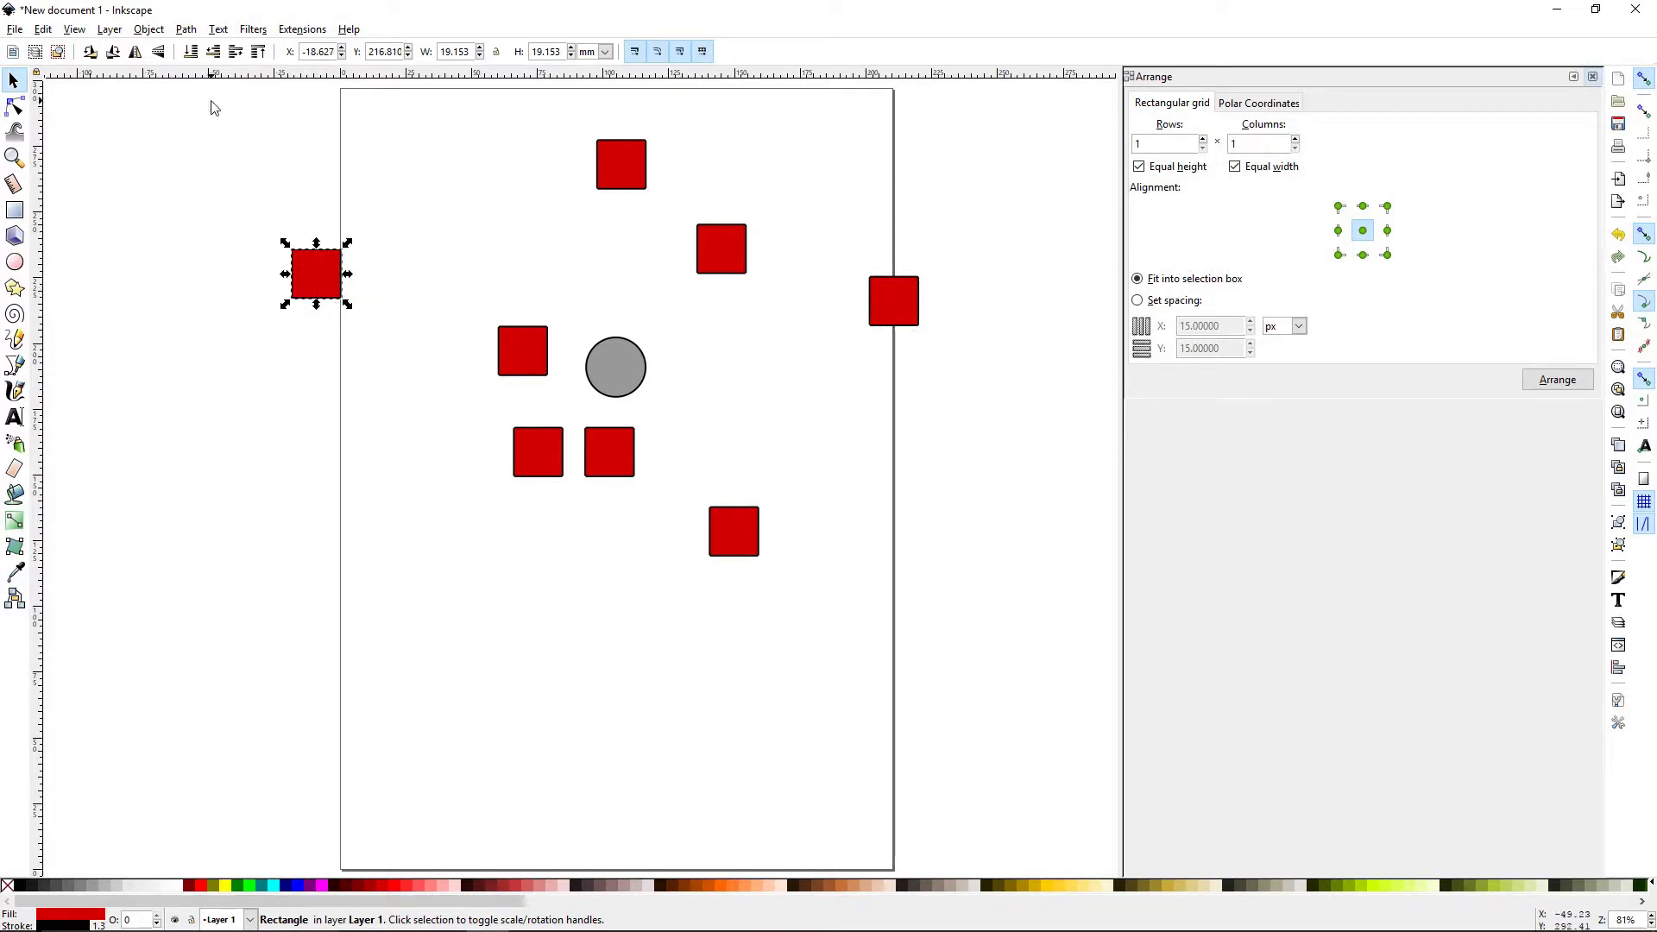
- Select everything, try the fitted grid arrangement, then undo it
key("ctrl+a")
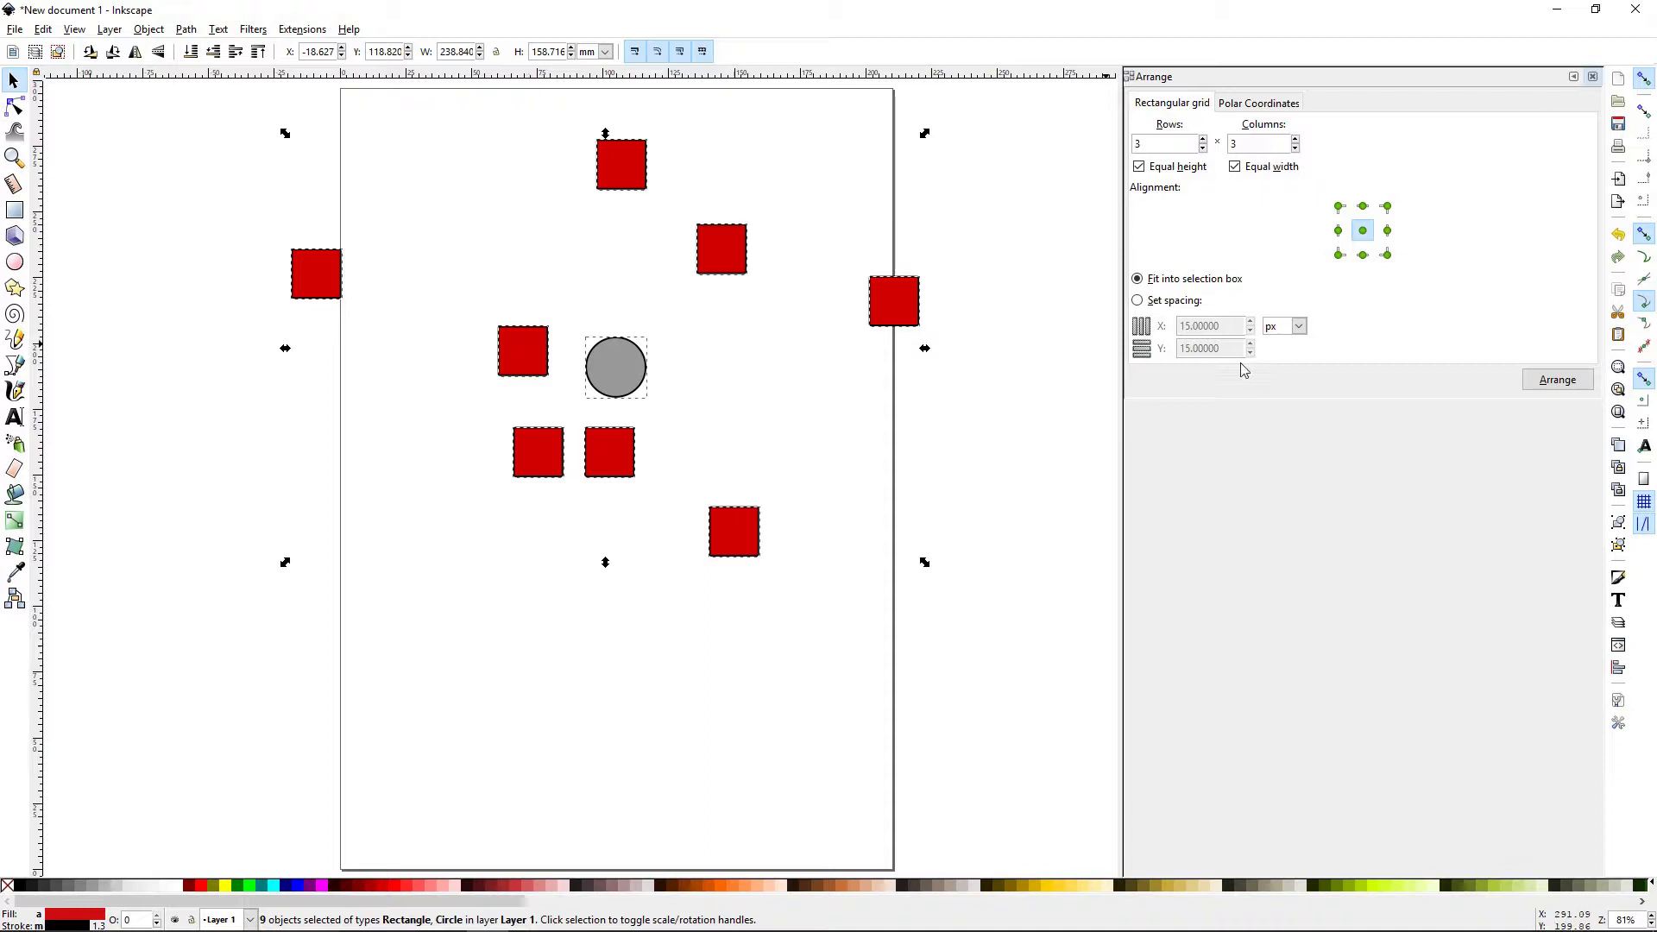
left_click(1551, 377)
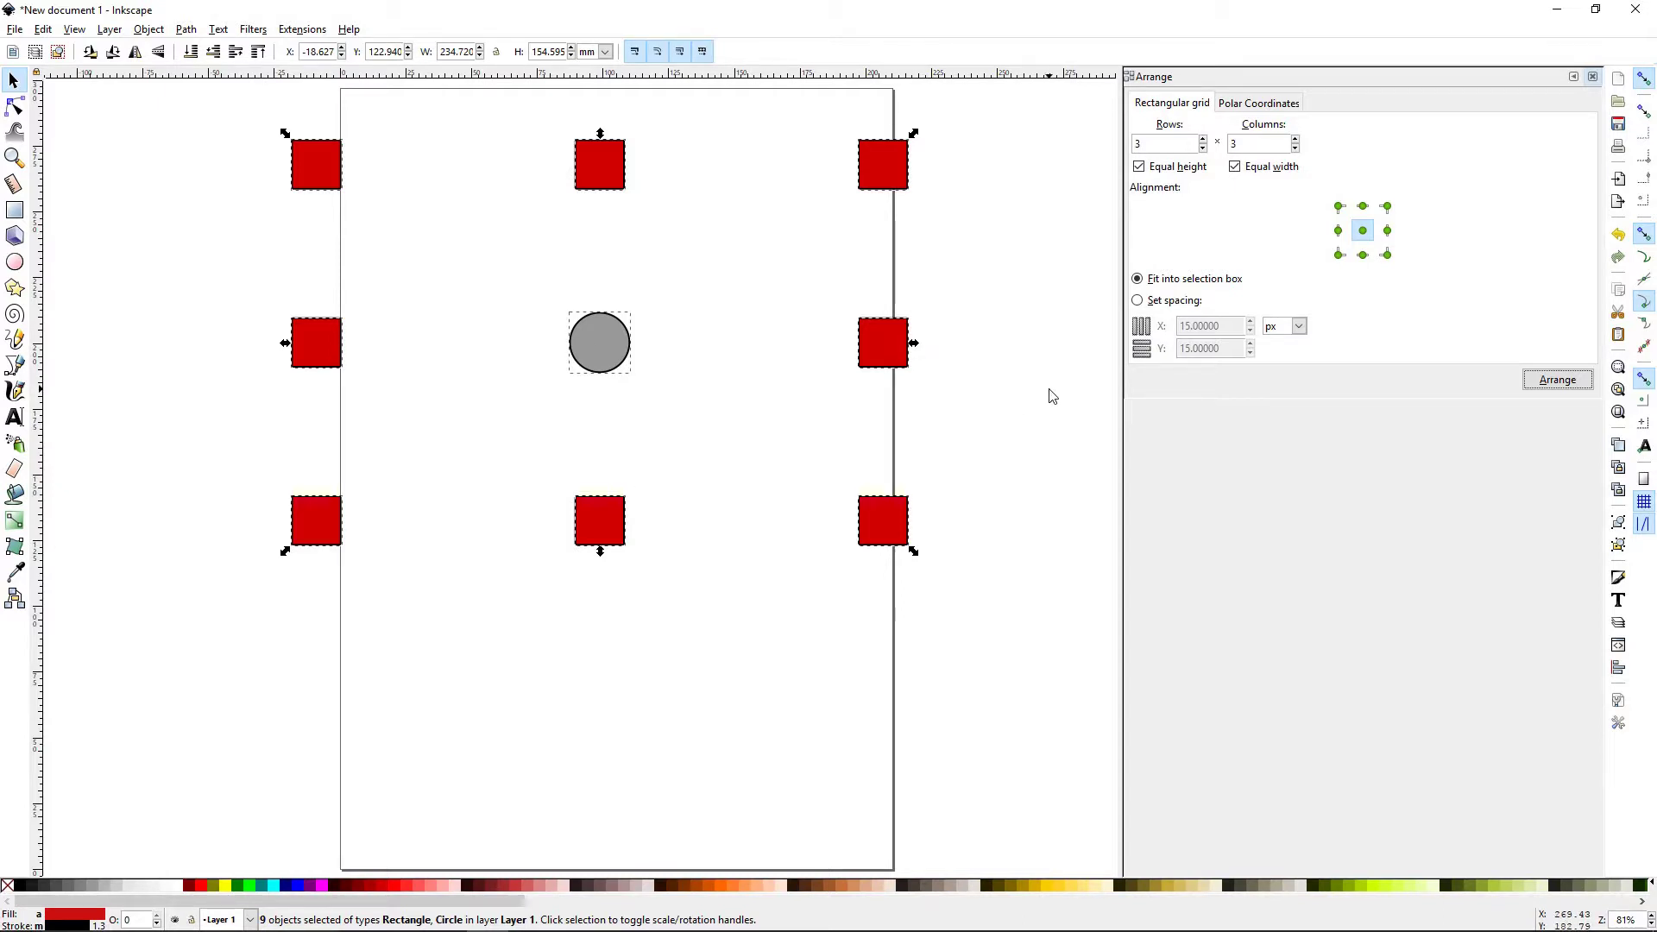
key("ctrl+z")
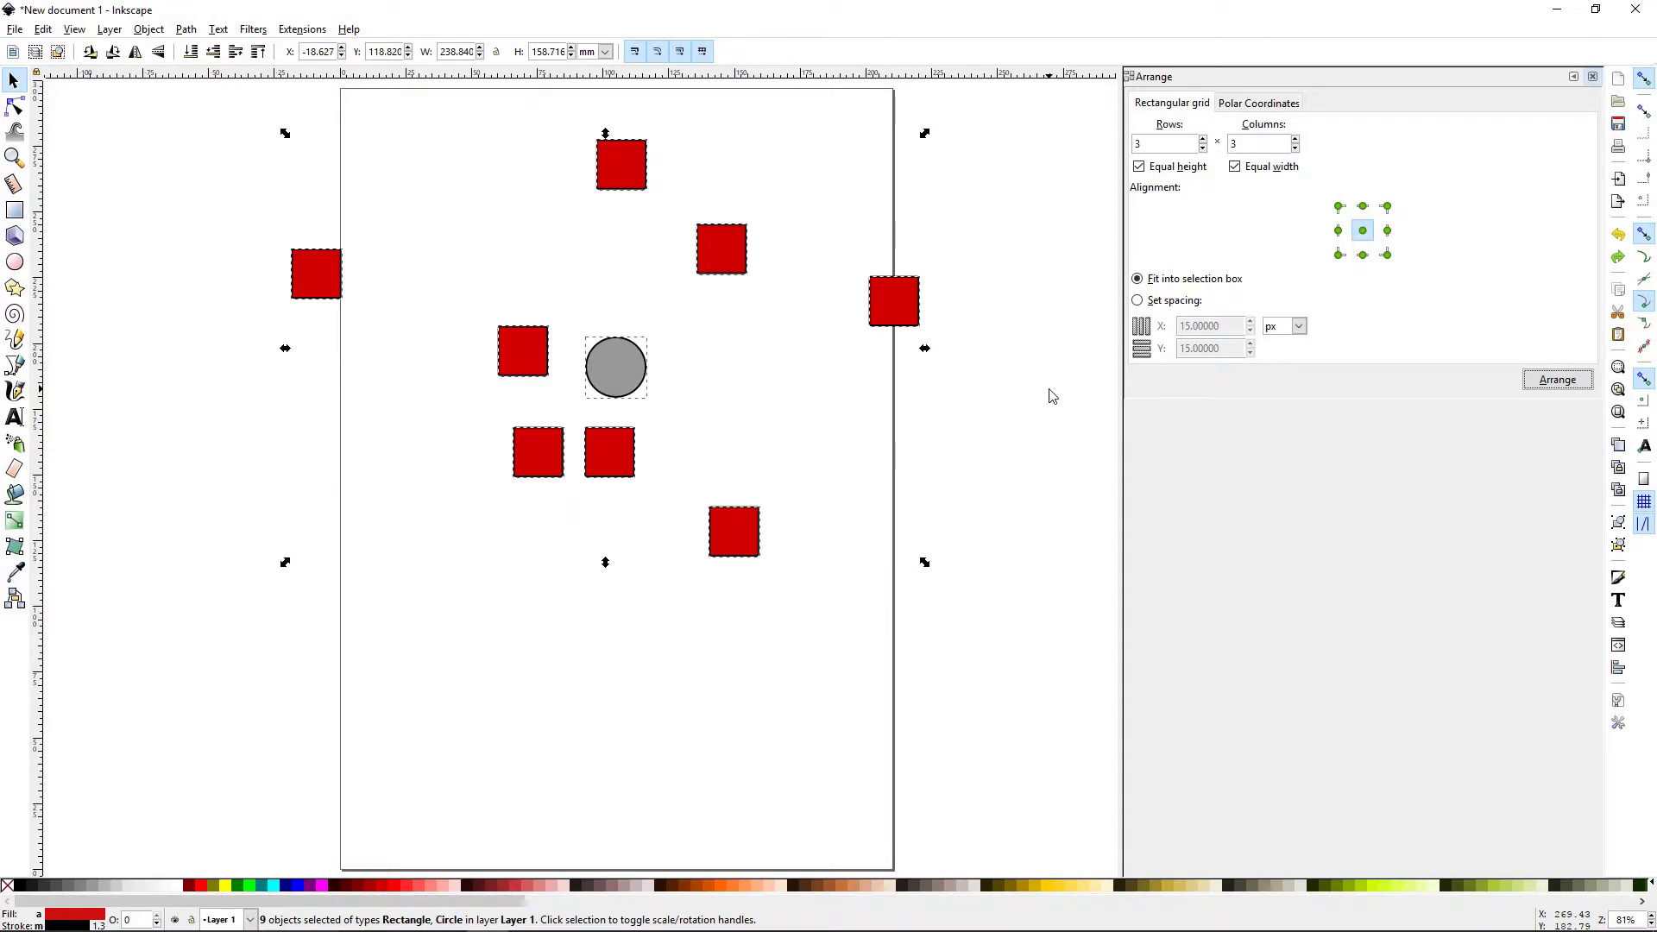
- Switch to Polar Coordinates, move the circle onto the page, and try arranging the squares
left_click(1255, 105)
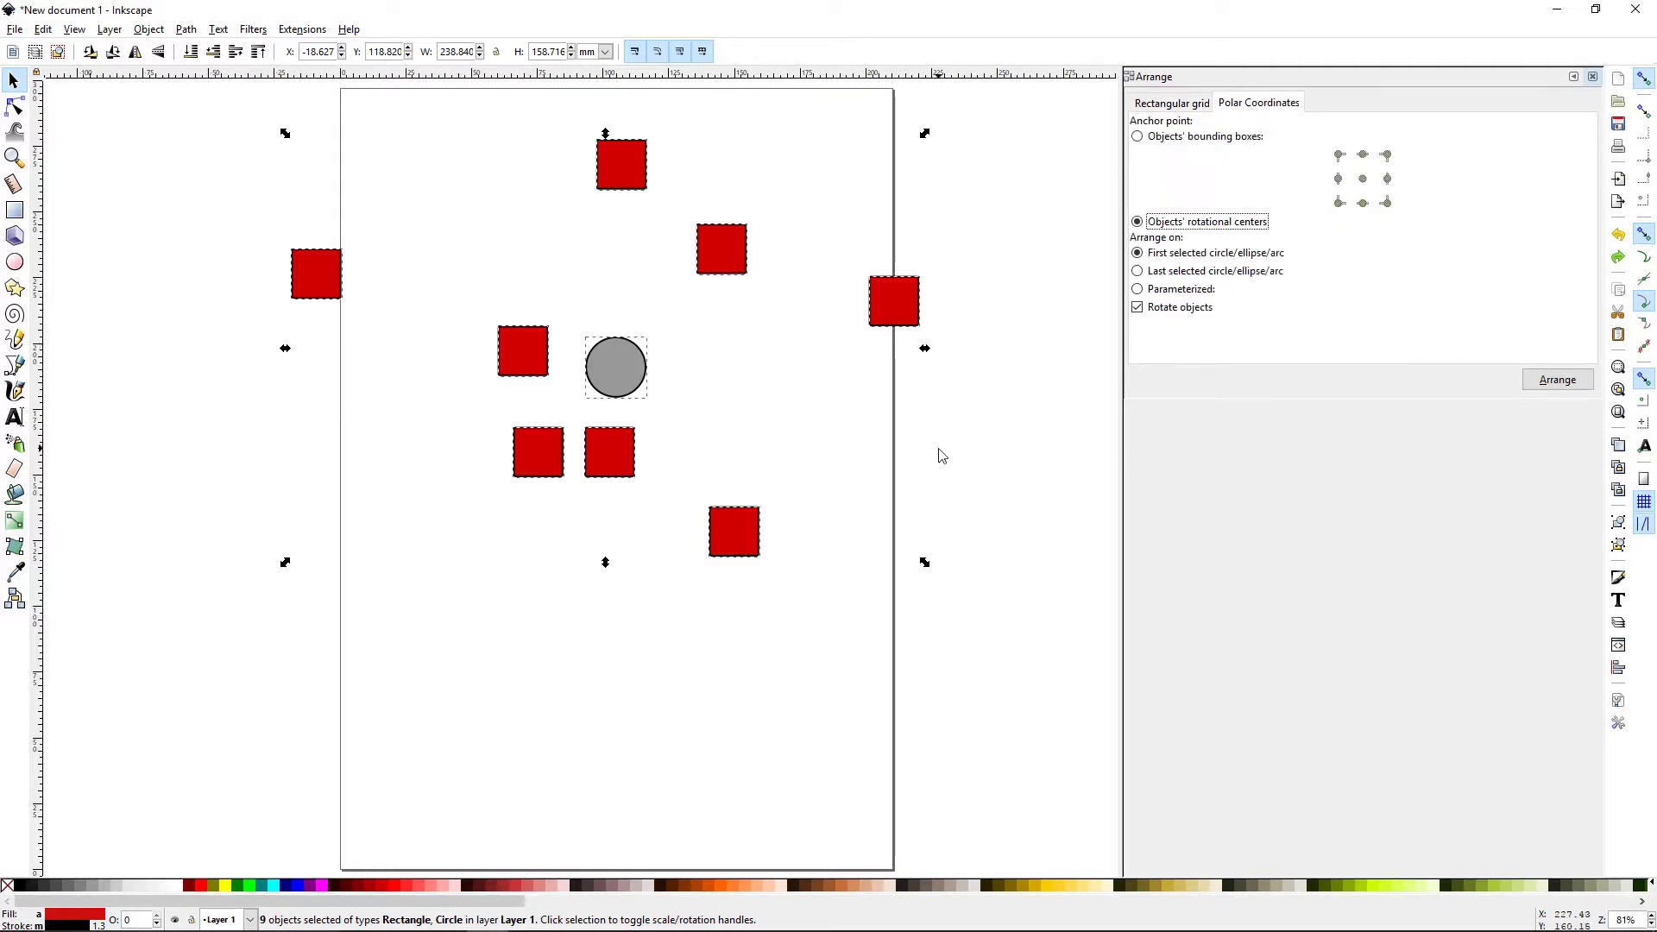
left_click(978, 432)
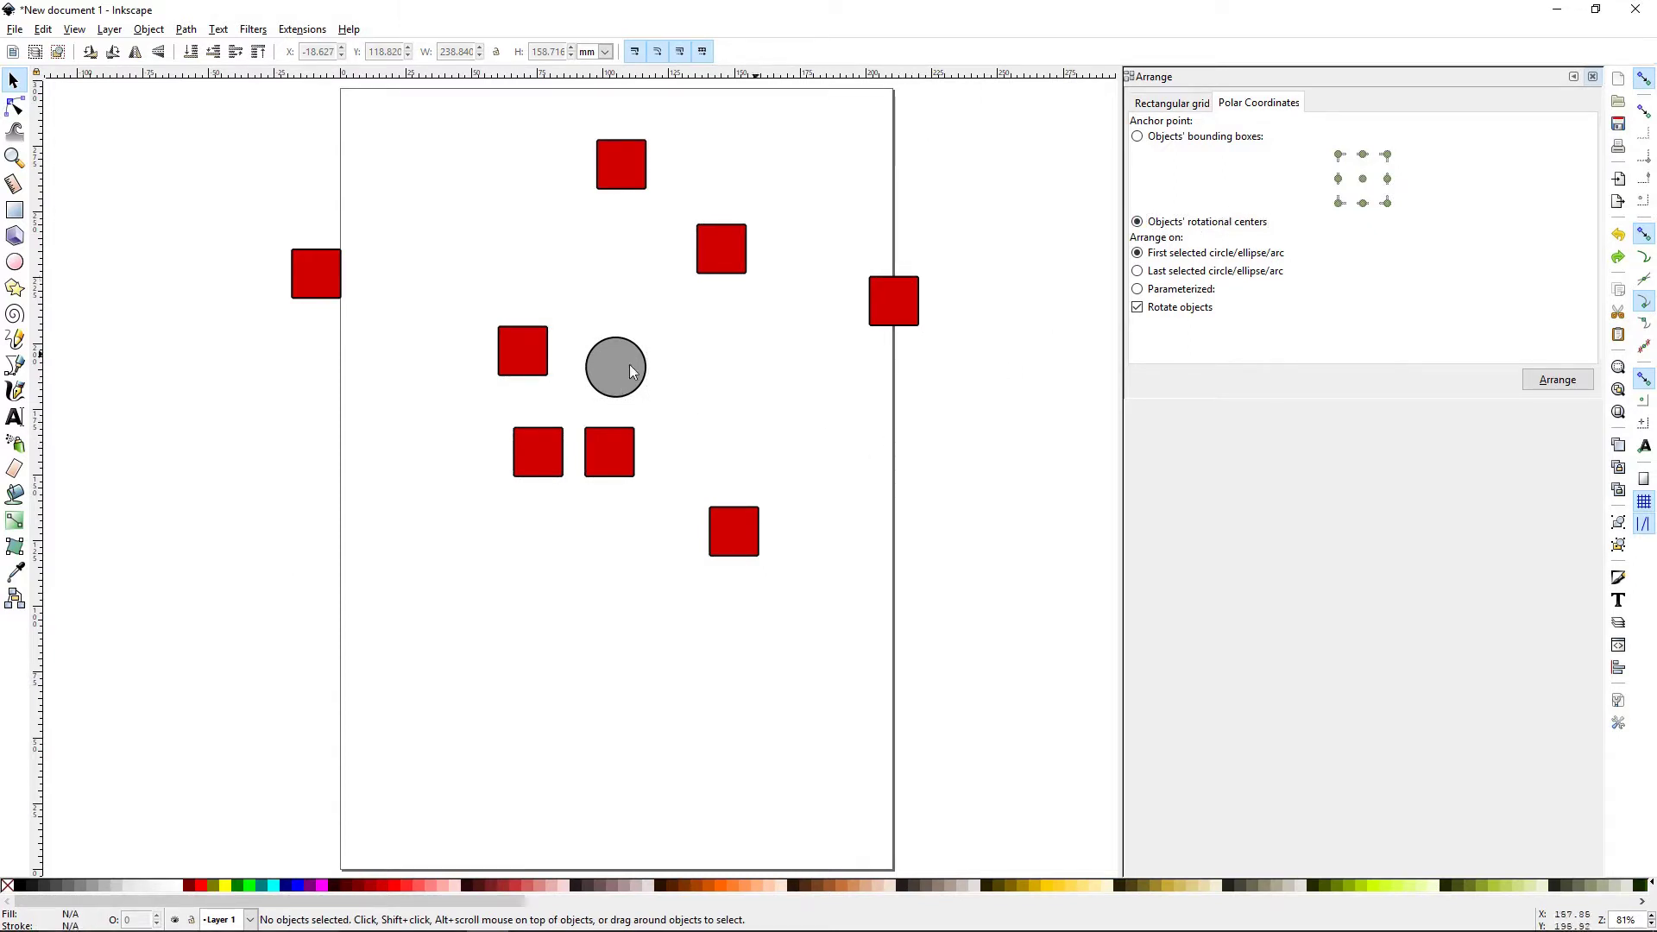
left_click_drag(629, 371, 1049, 649)
left_click_drag(204, 99, 964, 633)
left_click(1562, 380)
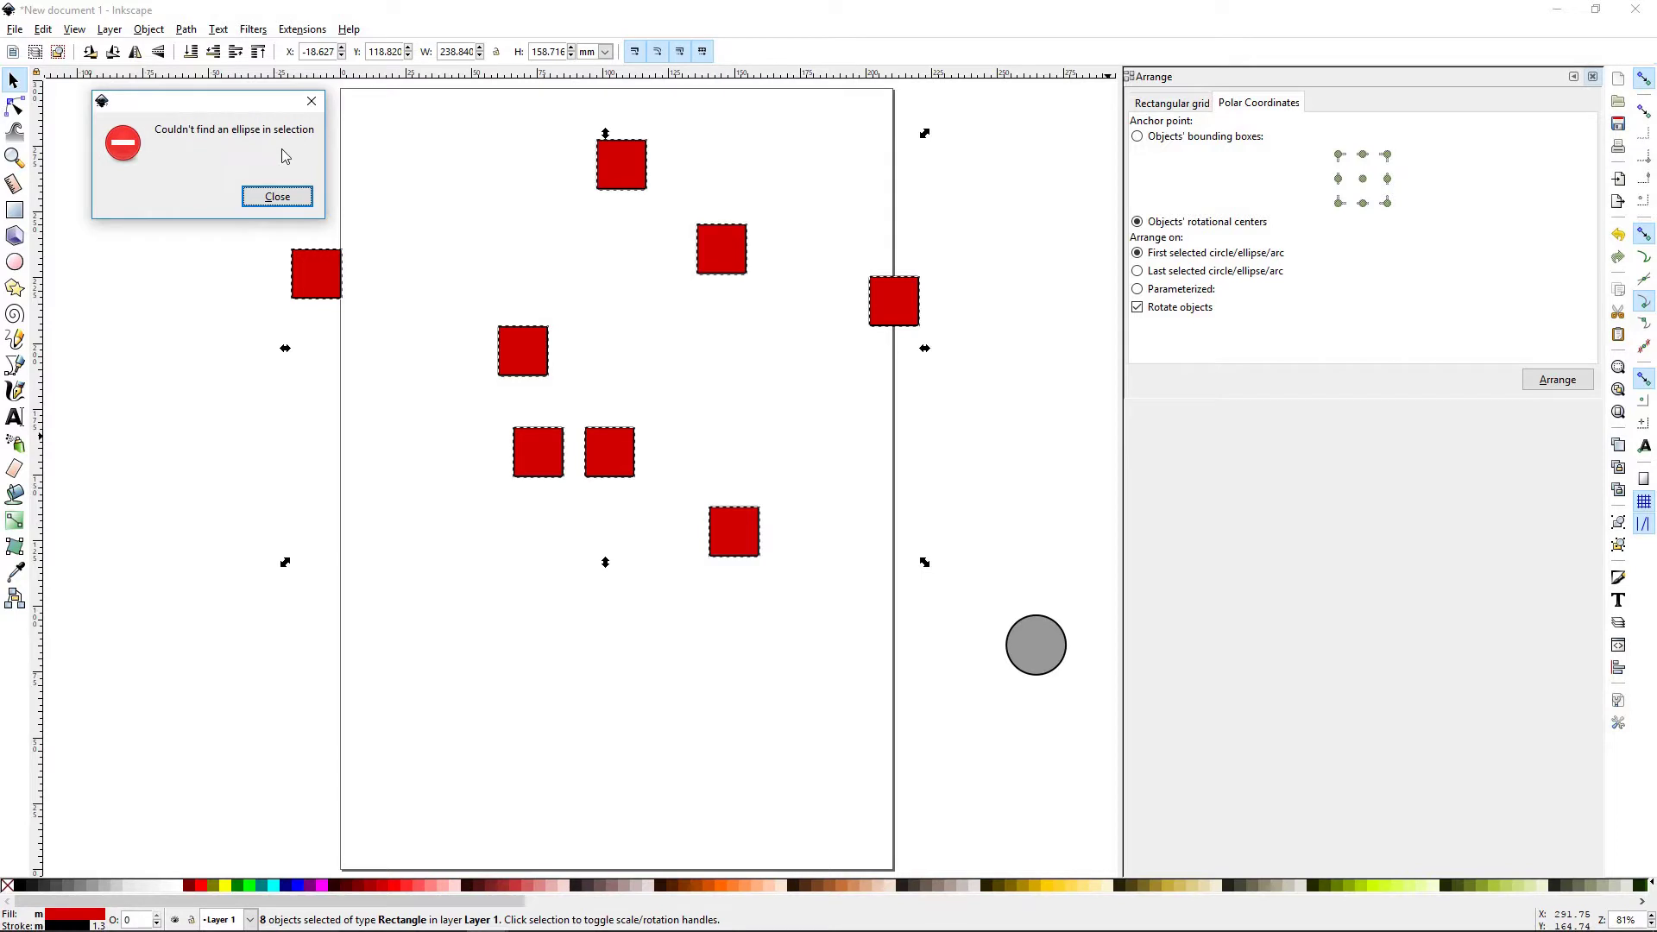
- Dismiss the 'Couldn't find an ellipse' error, undo, and select the circle with all squares
left_click(310, 102)
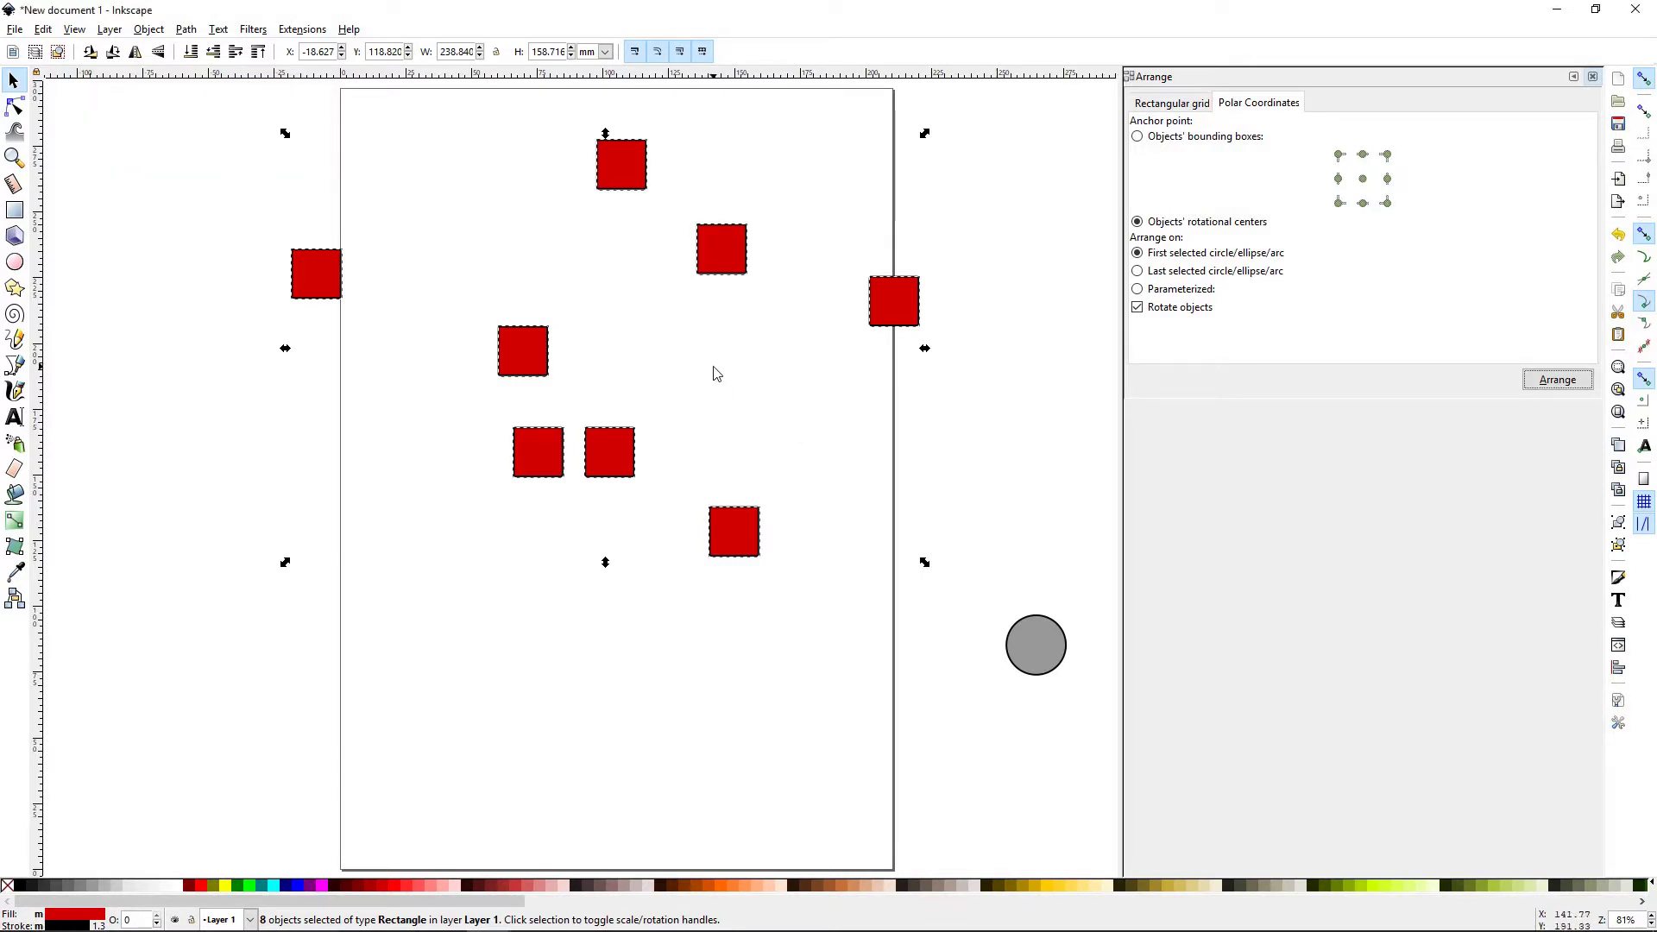
key("ctrl+z")
key("ctrl+z")
left_click_drag(203, 131, 1048, 738)
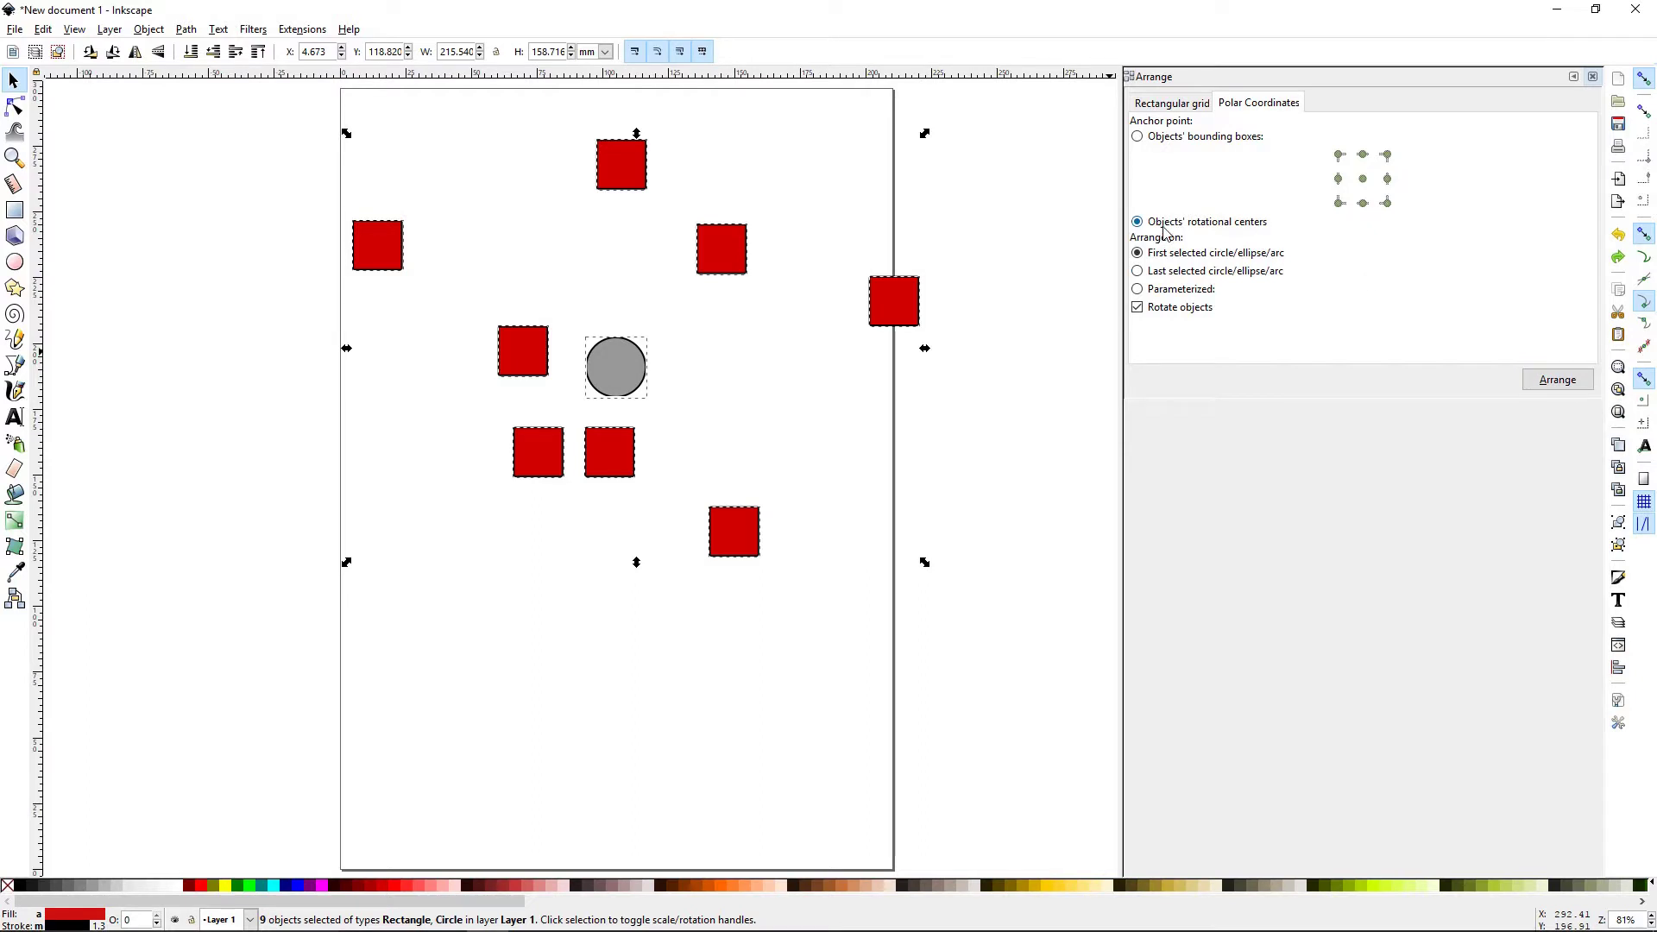
- Arrange the squares in a polar ring around the circle, inspect it, and reselect all nine shapes
left_click(1549, 380)
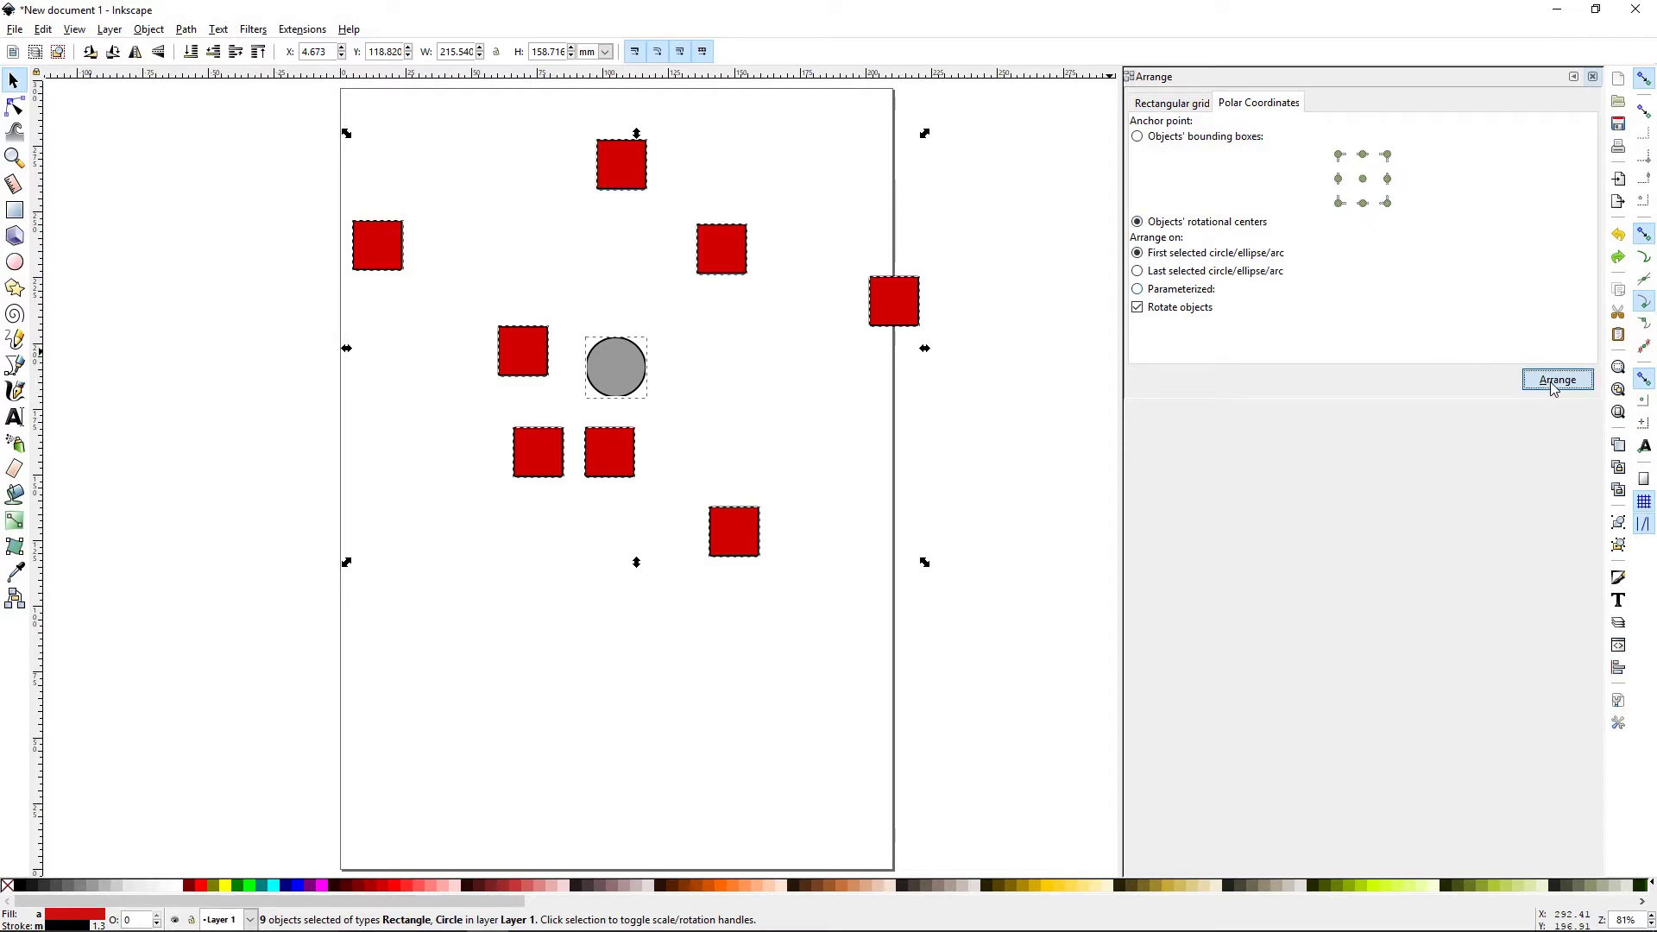
left_click(690, 399)
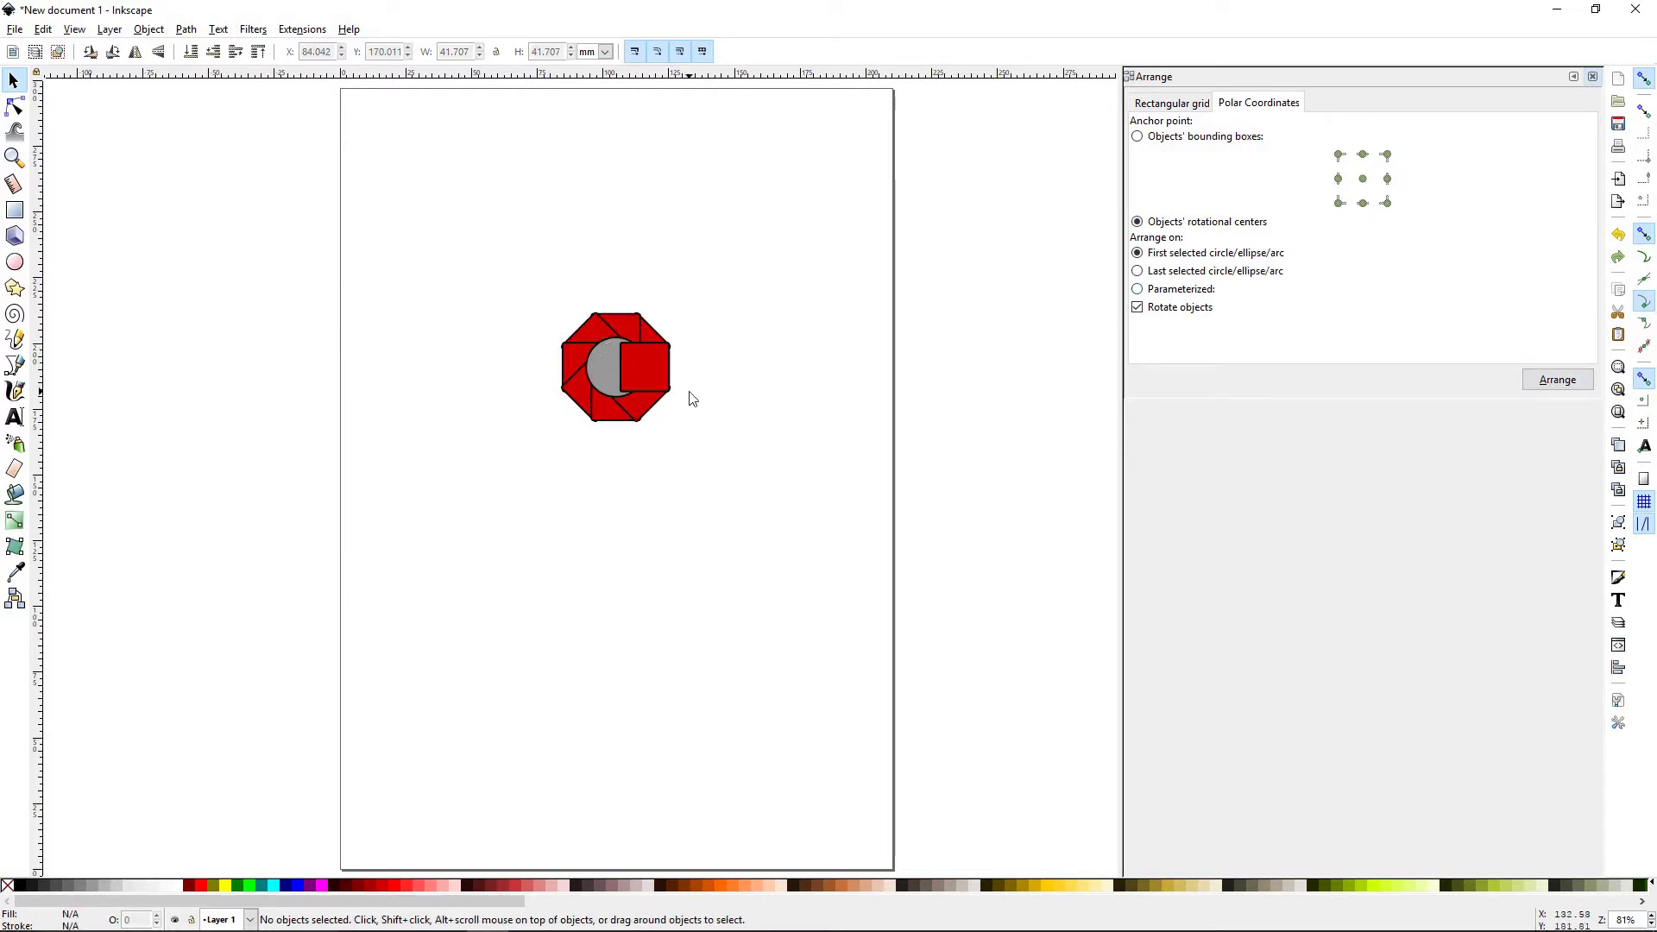
left_click(608, 371)
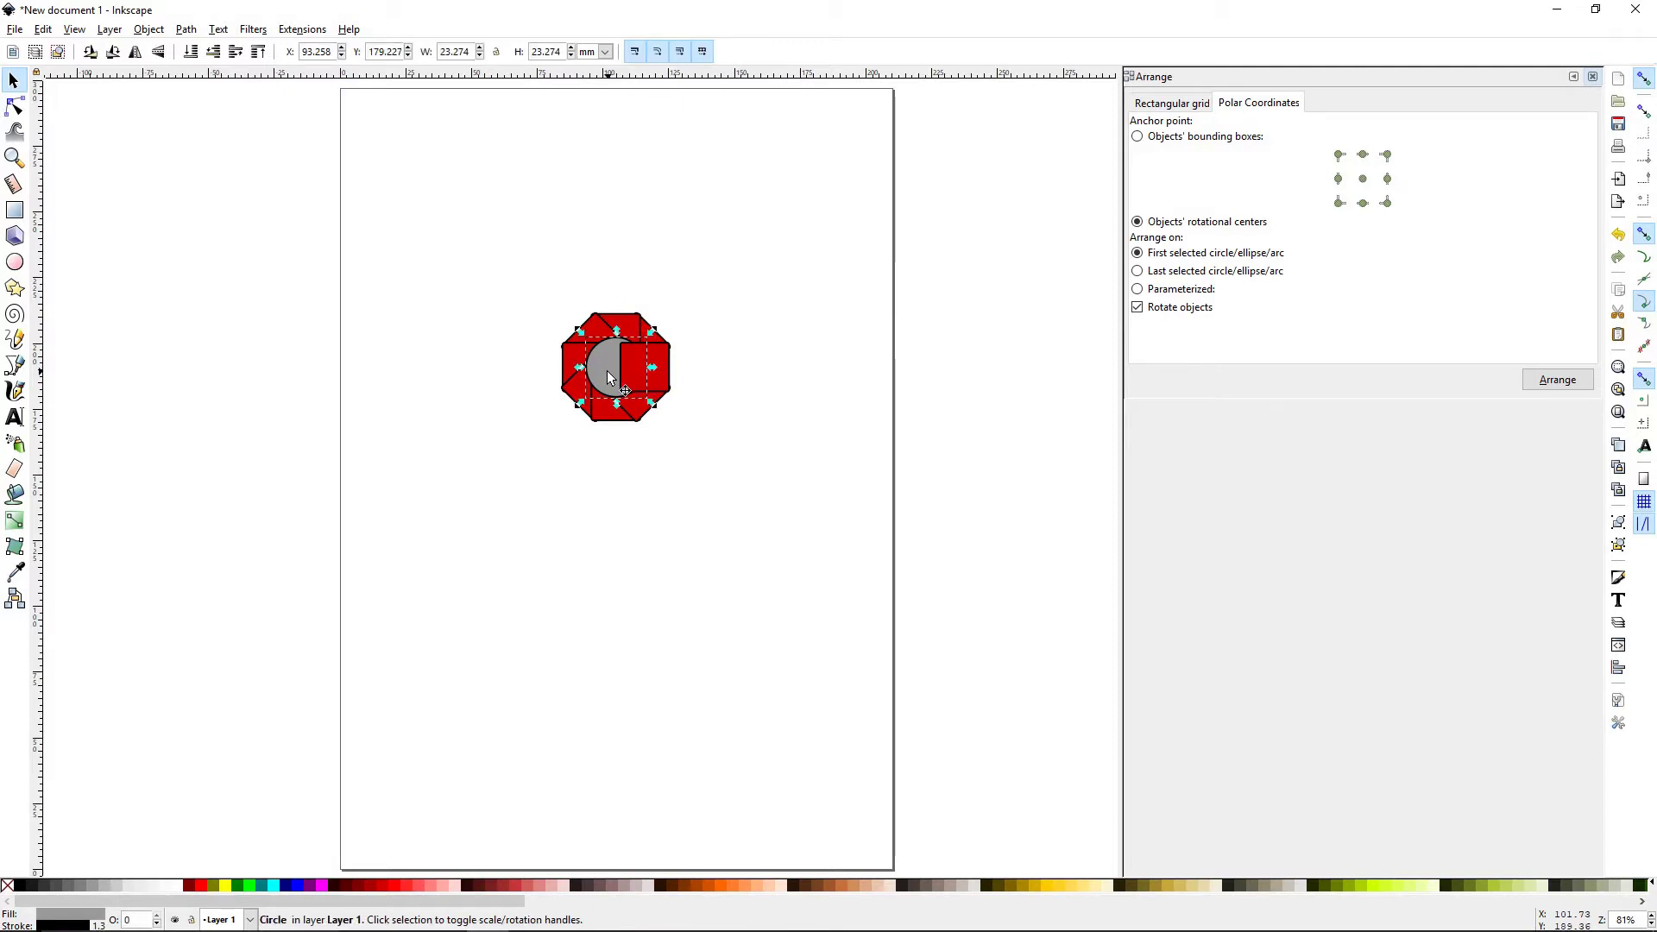
left_click(836, 432)
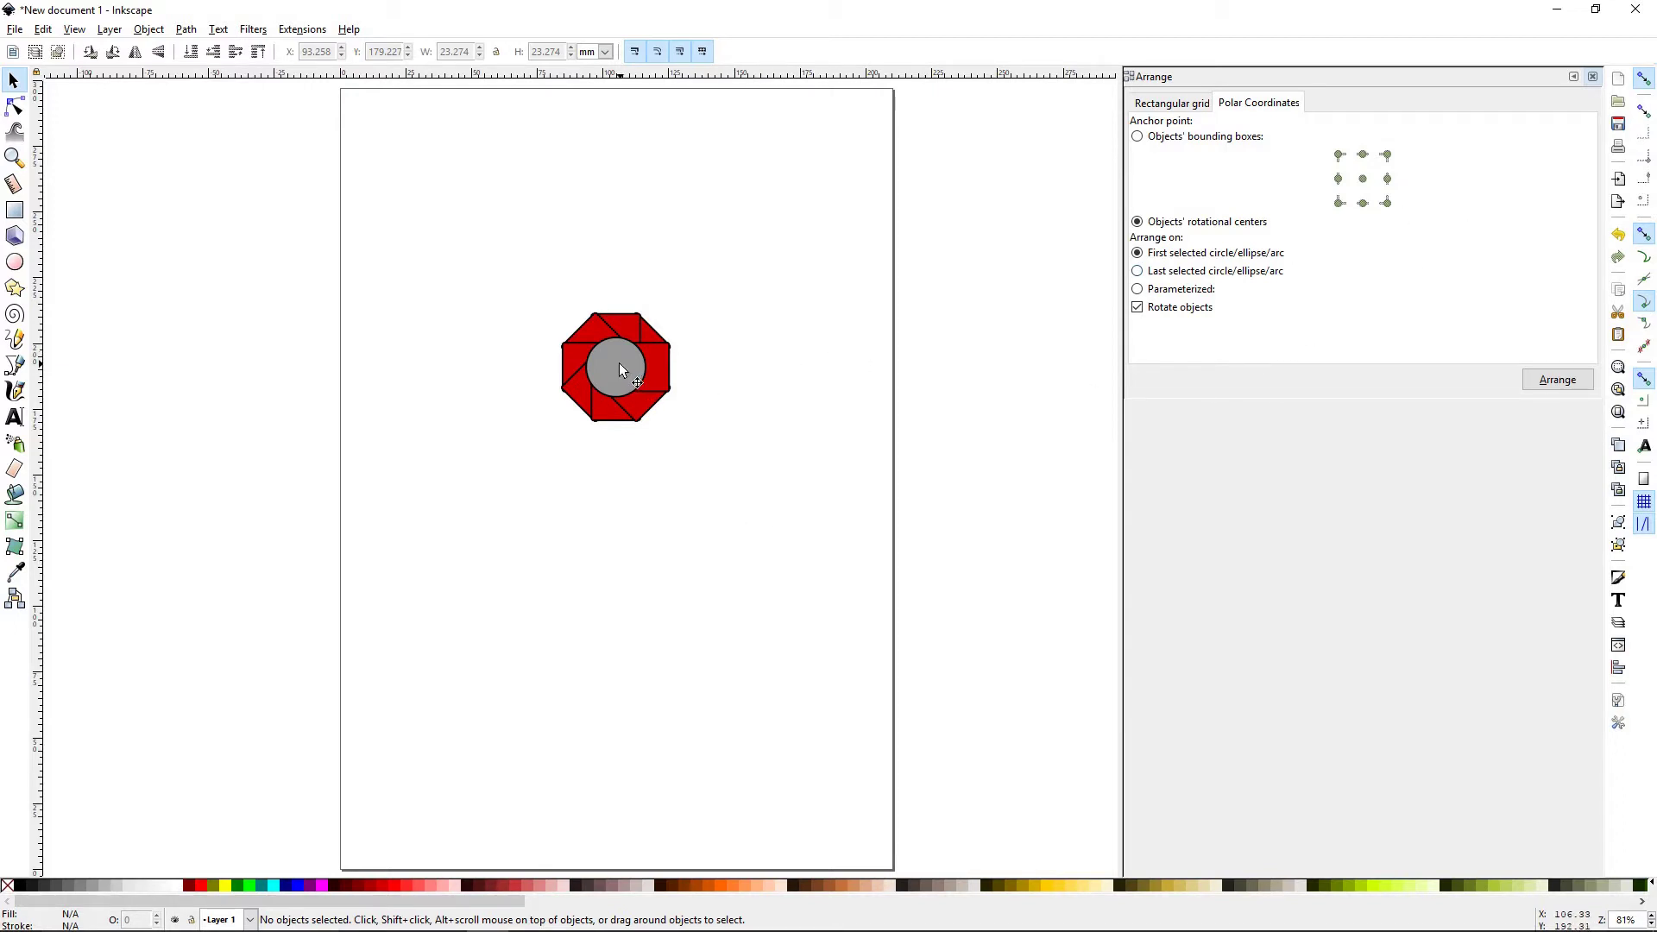
left_click_drag(429, 246, 906, 590)
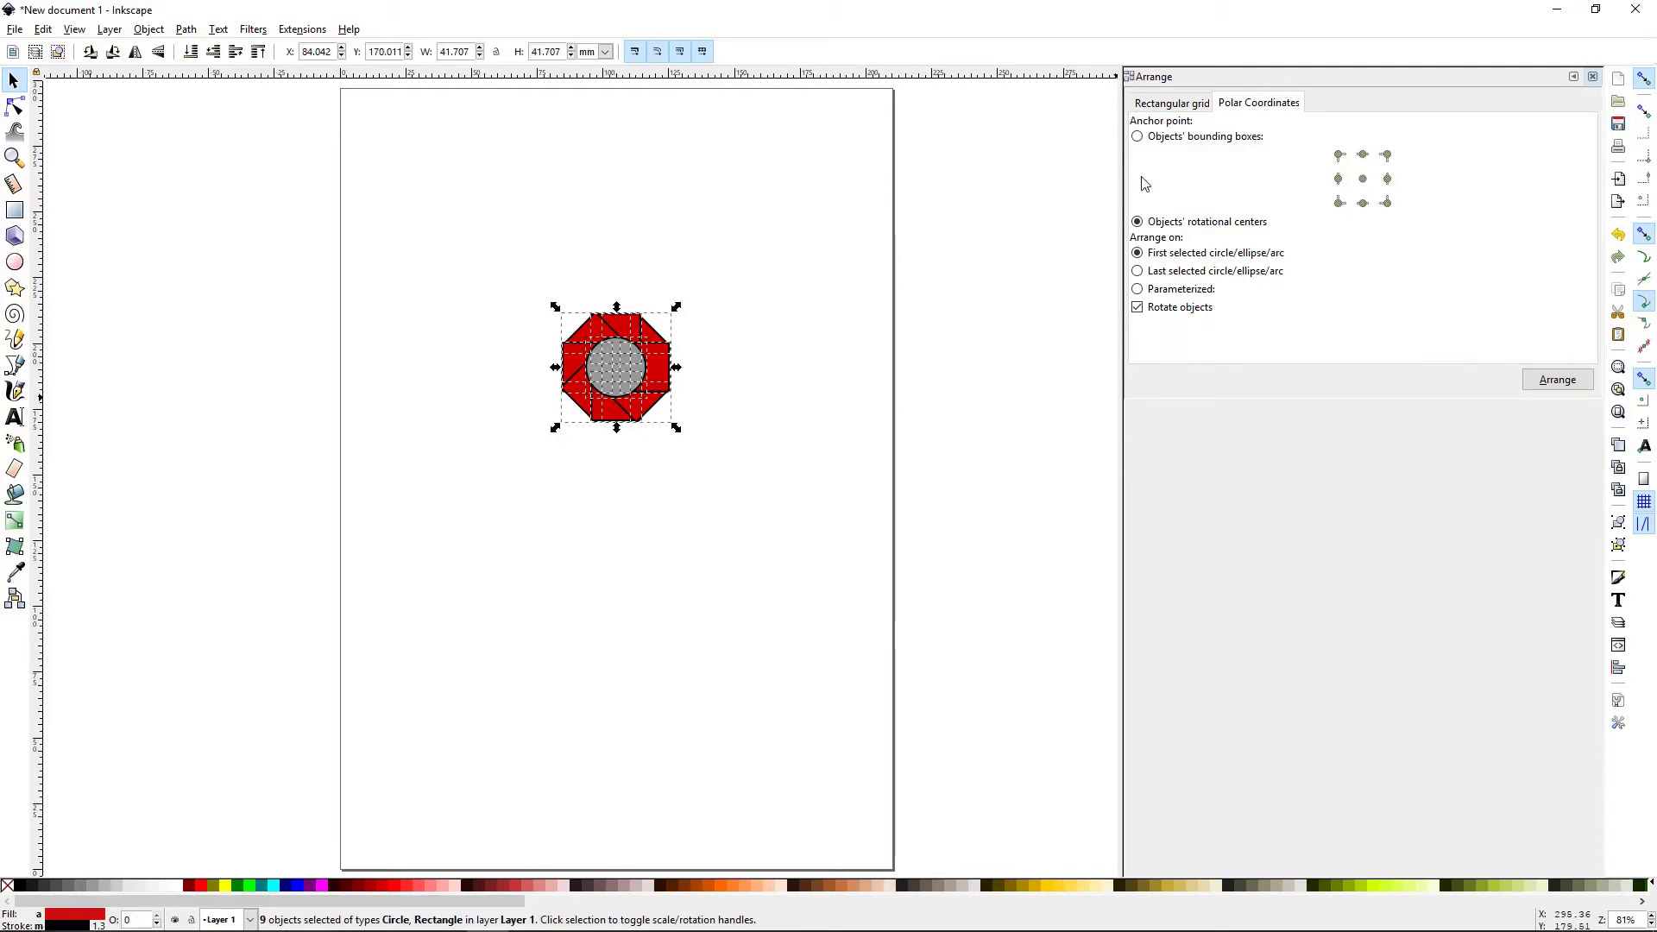
- Anchor on Objects' bounding boxes, re-arrange, then inspect and reselect all nine shapes
left_click(1137, 136)
left_click(1565, 384)
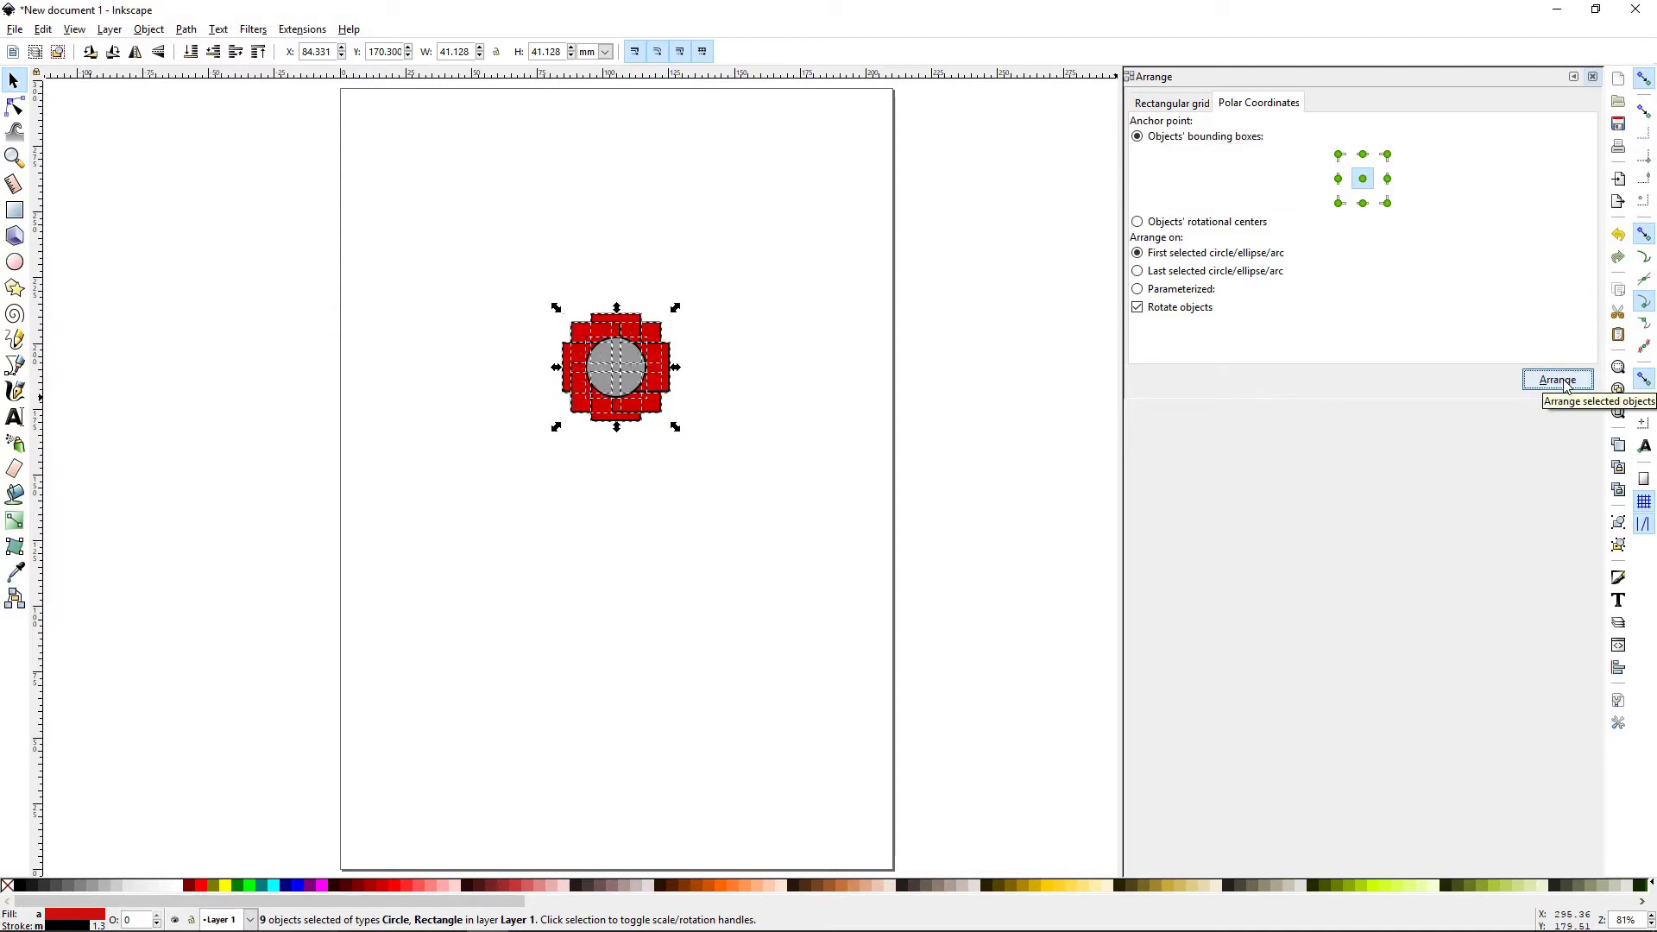
left_click(888, 385)
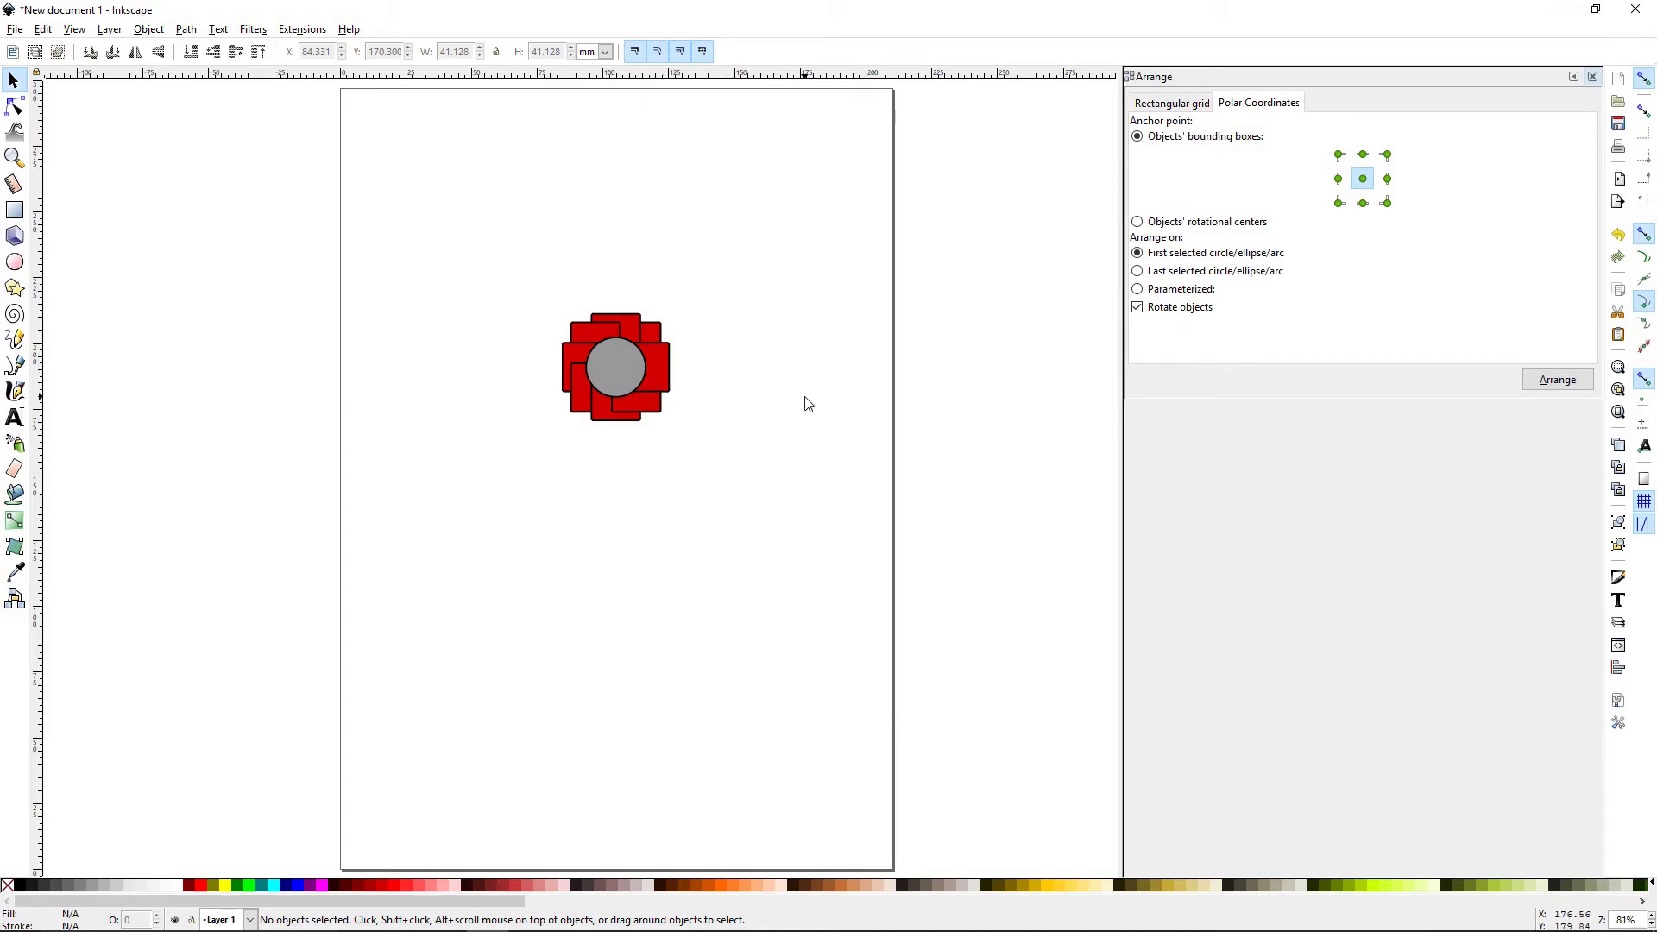
left_click_drag(514, 282, 695, 440)
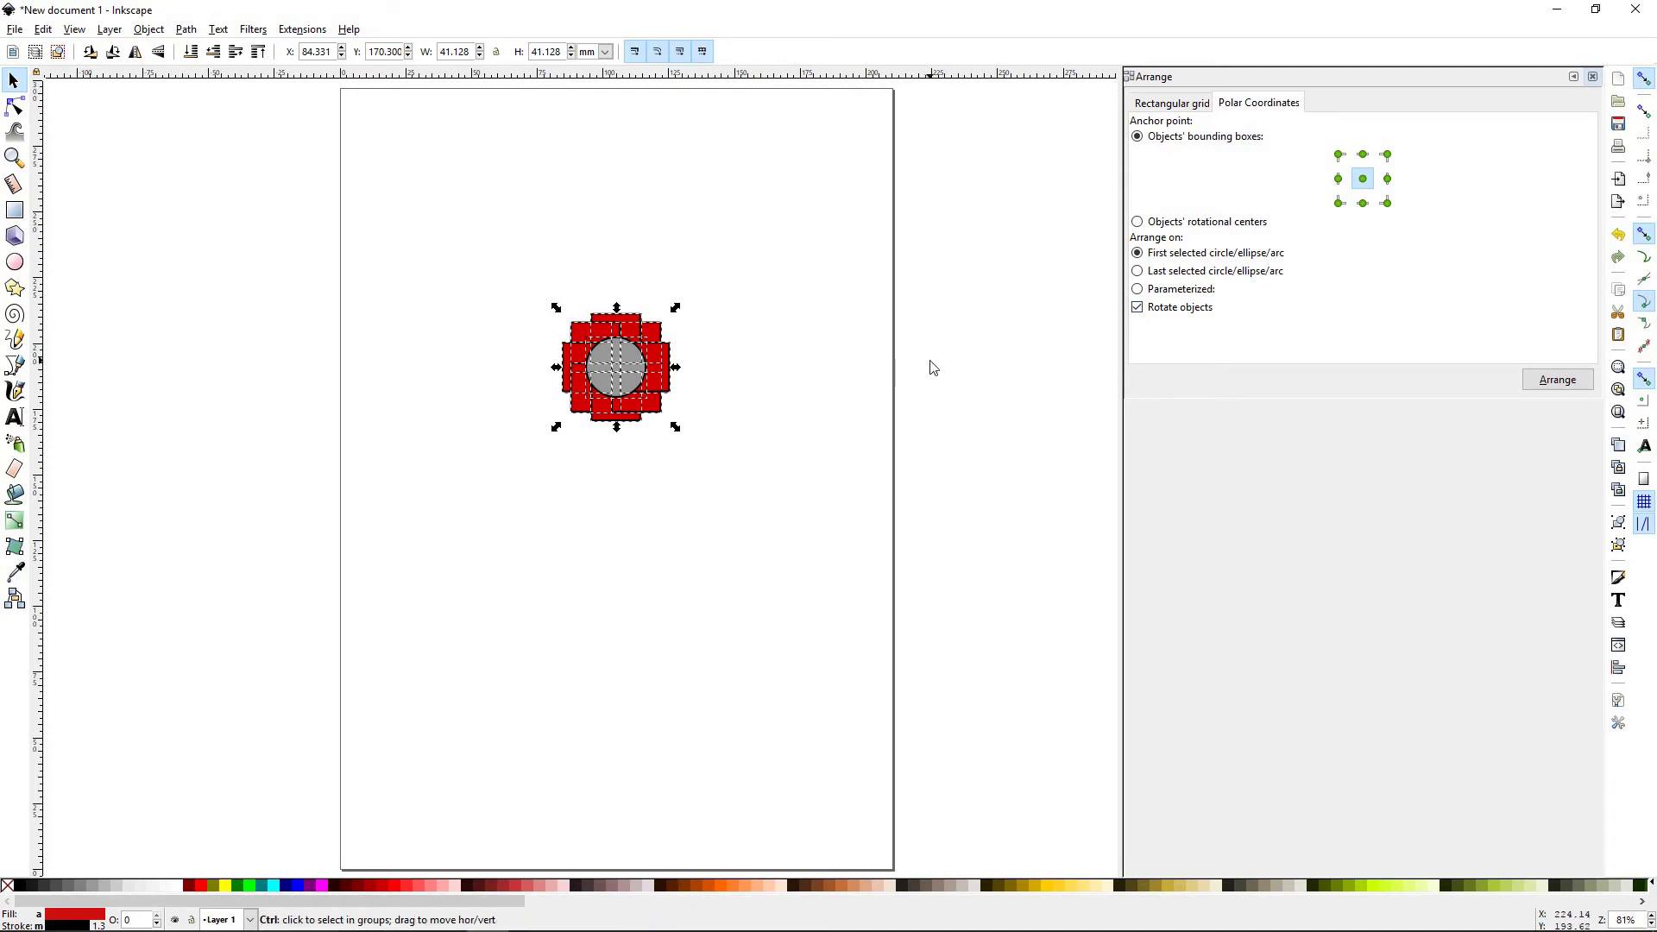
- Undo the arrangement and re-arrange the squares with Rotate objects unchecked
key("Return")
key("ctrl+z")
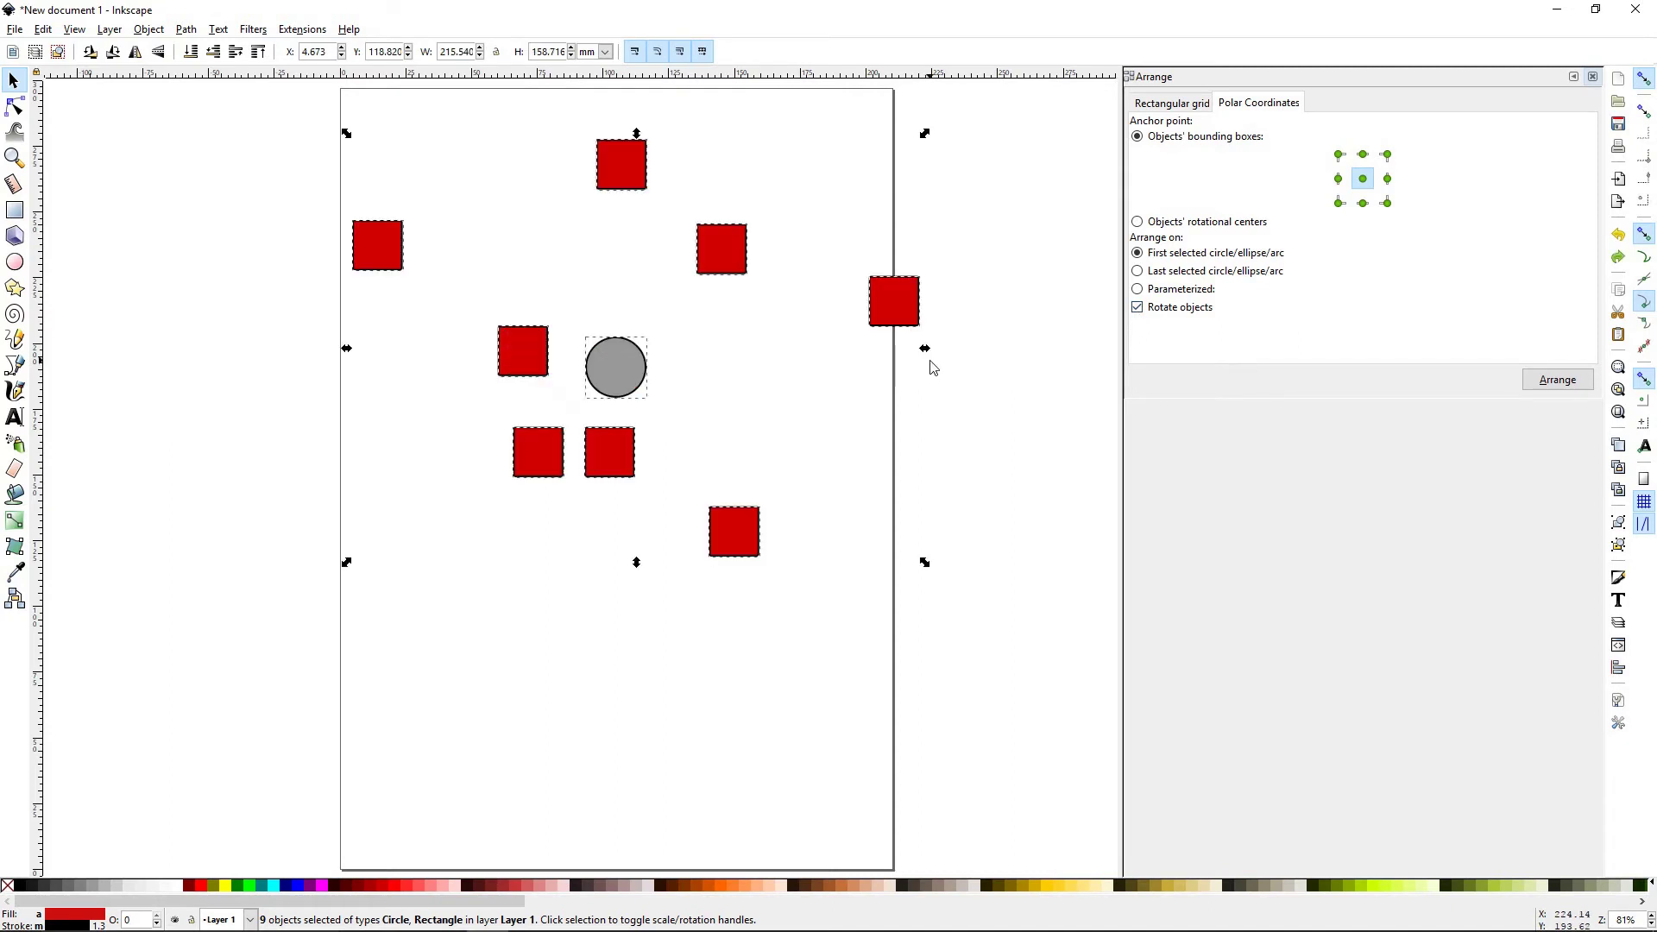
left_click(1139, 311)
left_click(1551, 385)
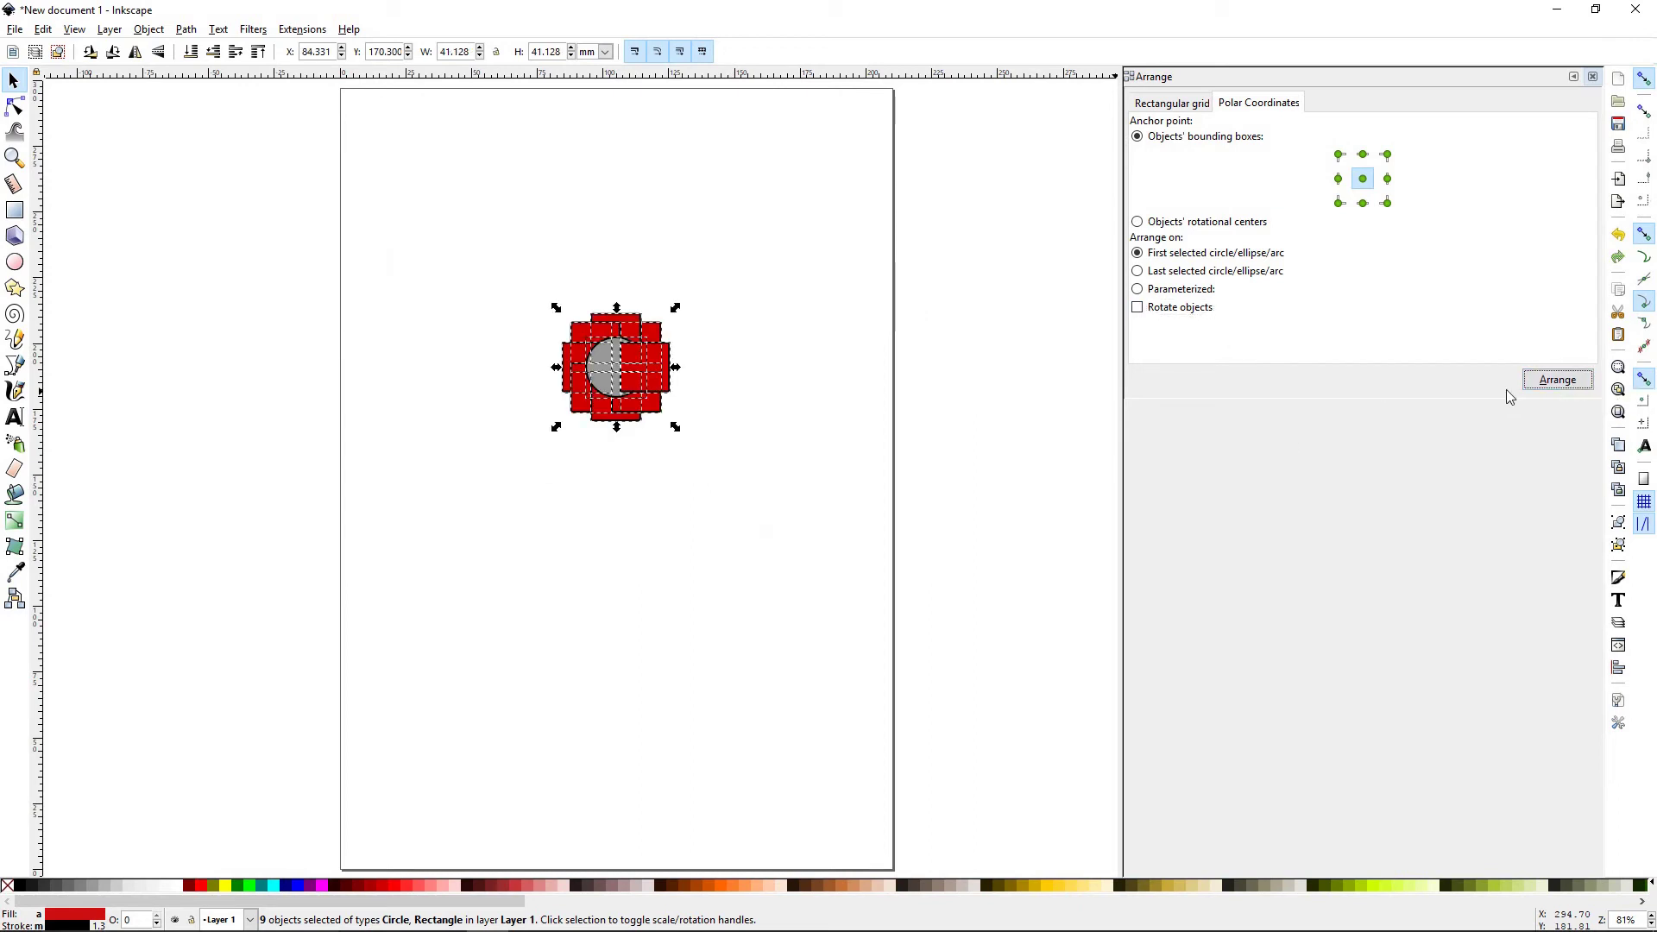
left_click(910, 463)
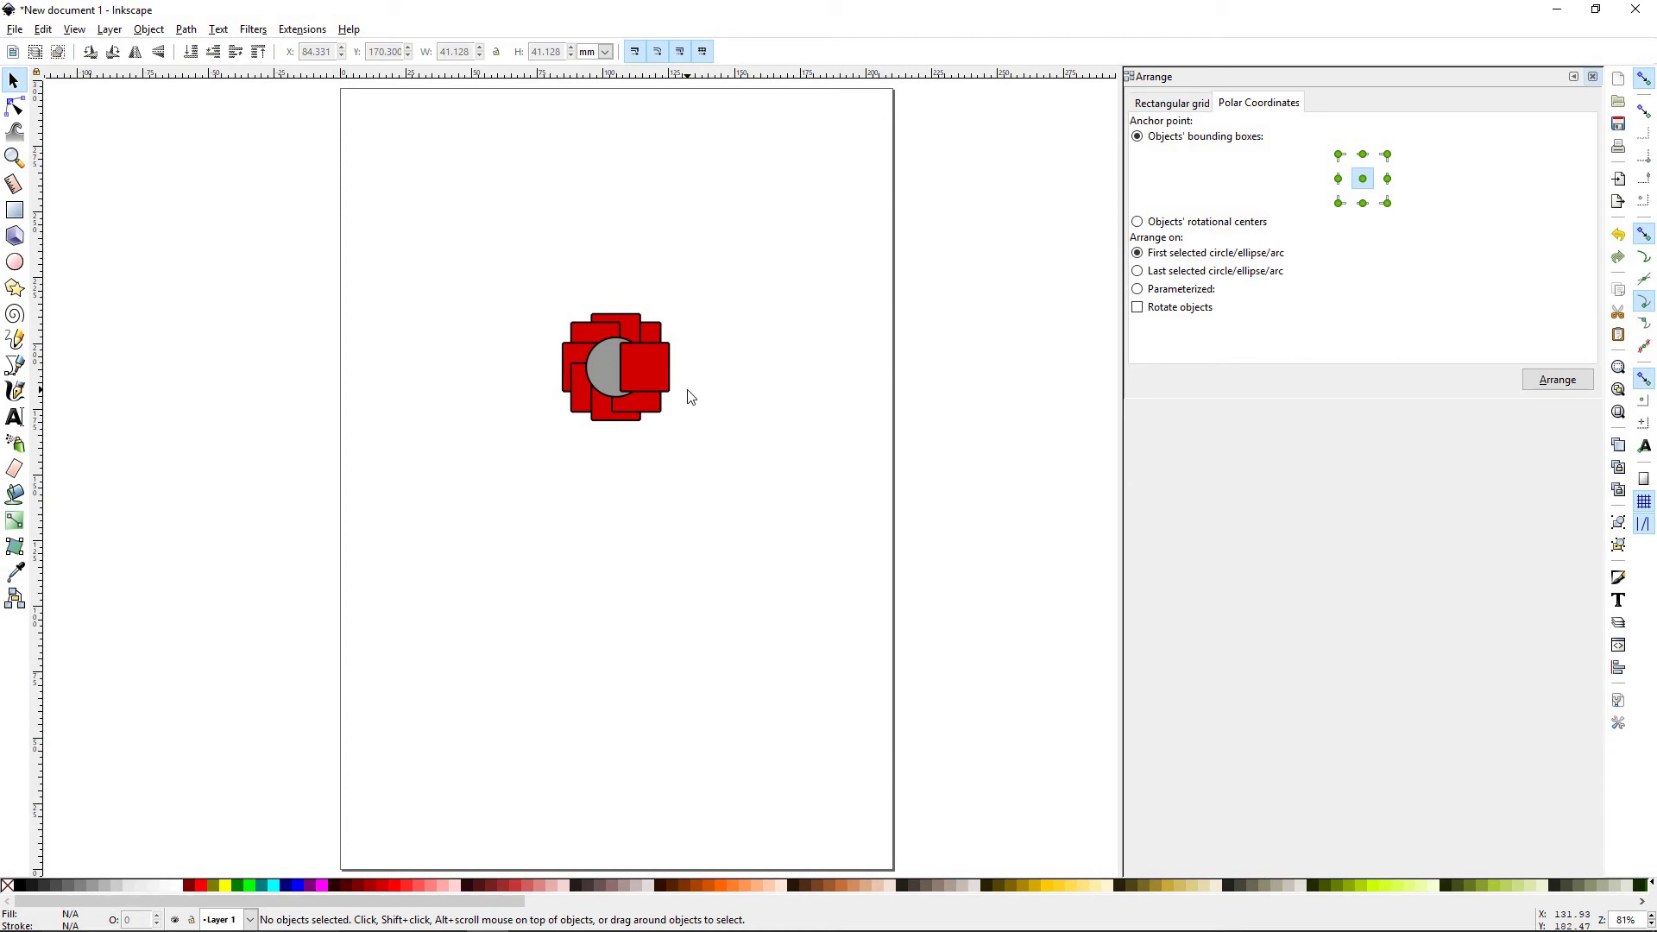
- Reselect all shapes, re-enable Rotate objects, and arrange the squares into a rotated ring
left_click_drag(418, 268, 965, 510)
left_click(1137, 307)
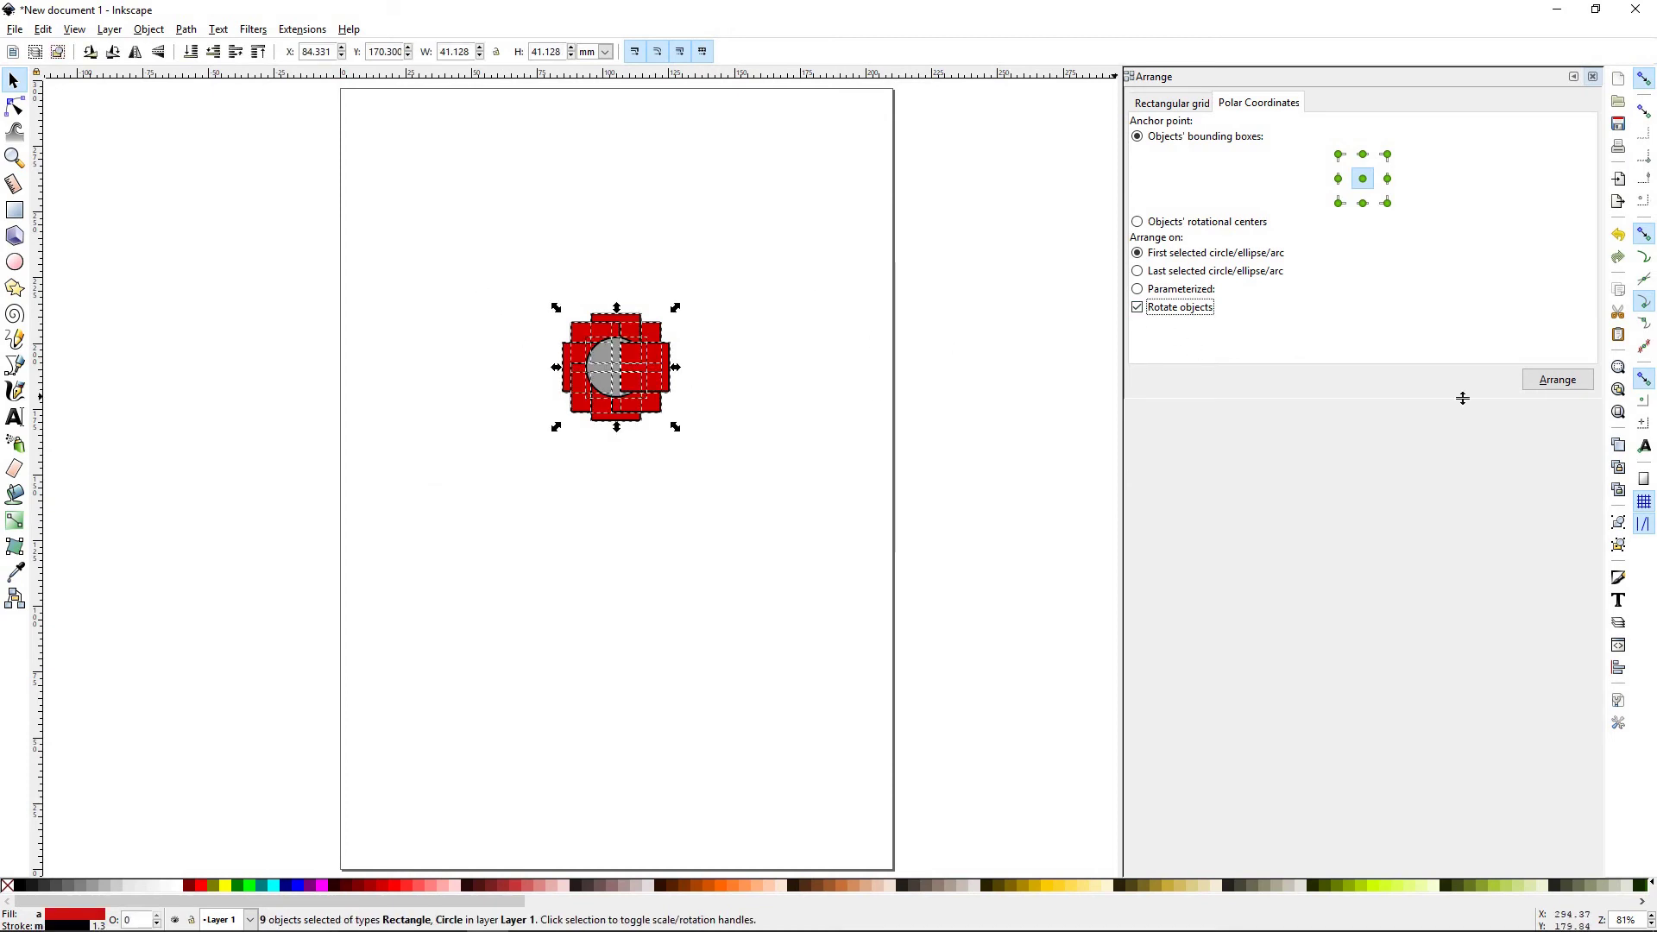
left_click(1558, 380)
left_click(713, 370)
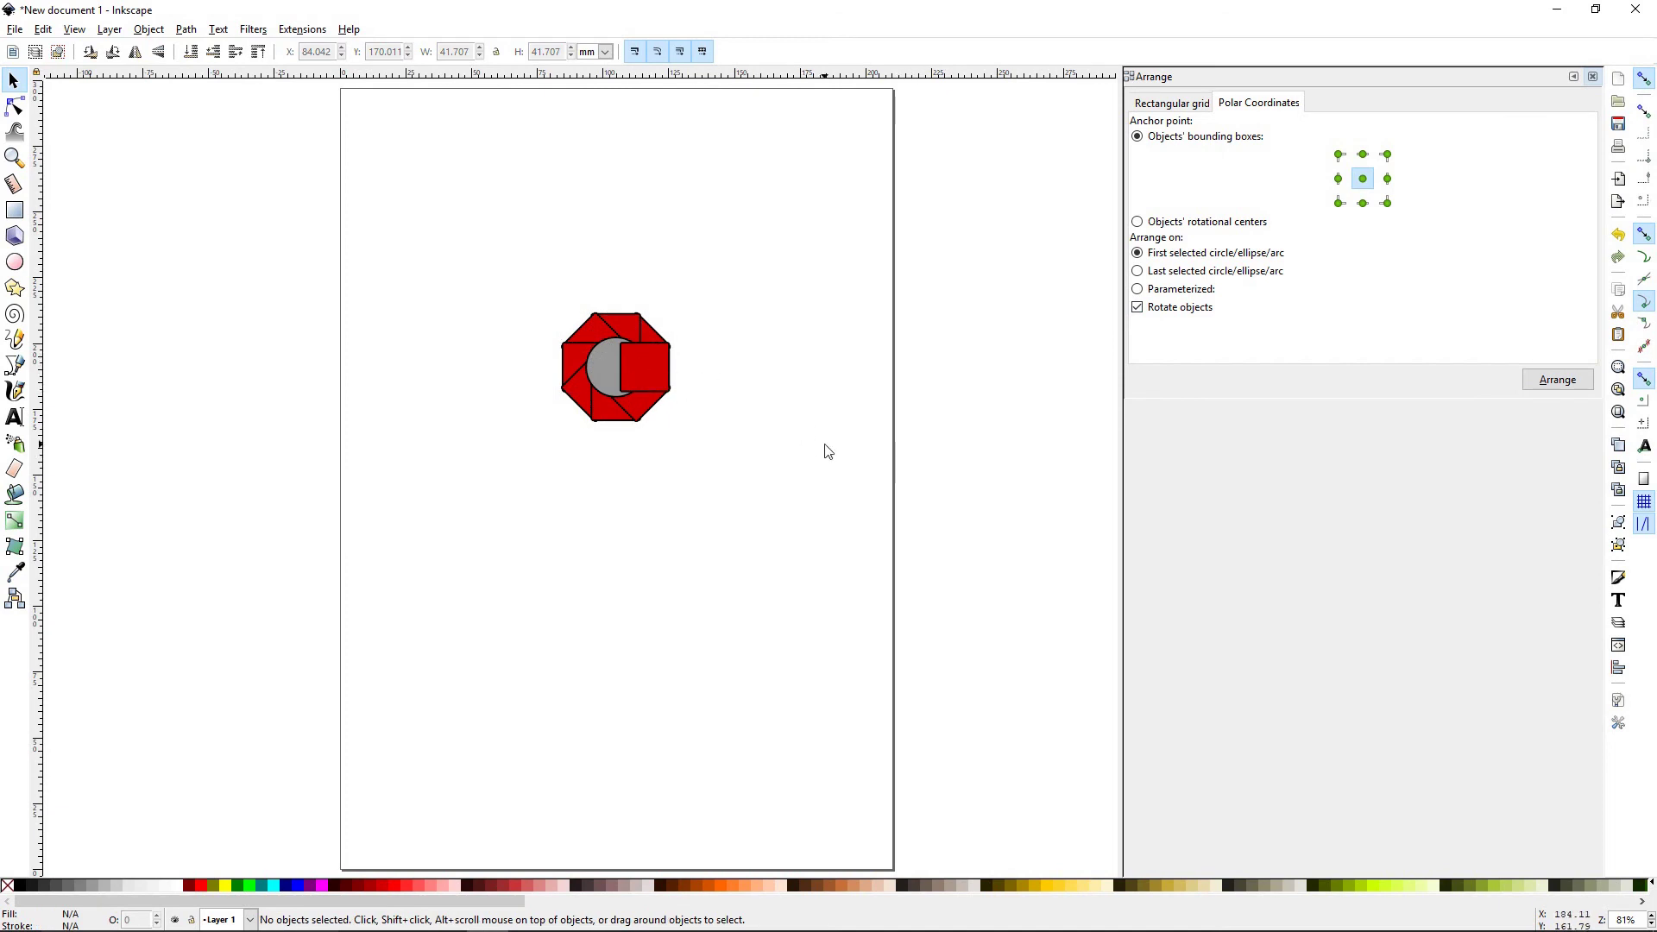